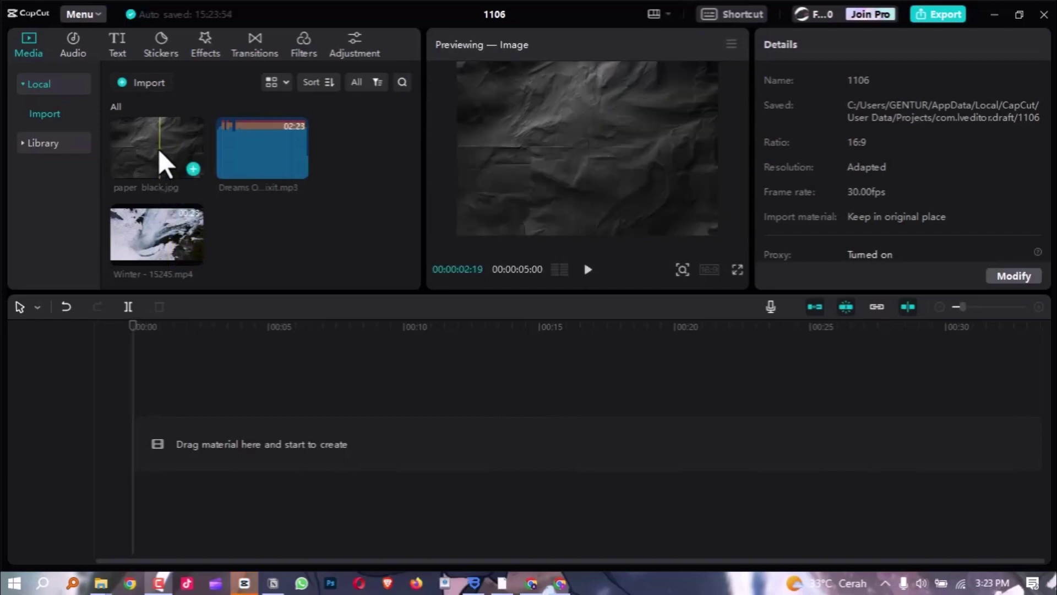
Place paper black.jpg at the start of the timeline and scale it to 118% so it fills the frame
{"action": "left_click_drag", "start_coordinate": [157, 143], "coordinate": [135, 447]}
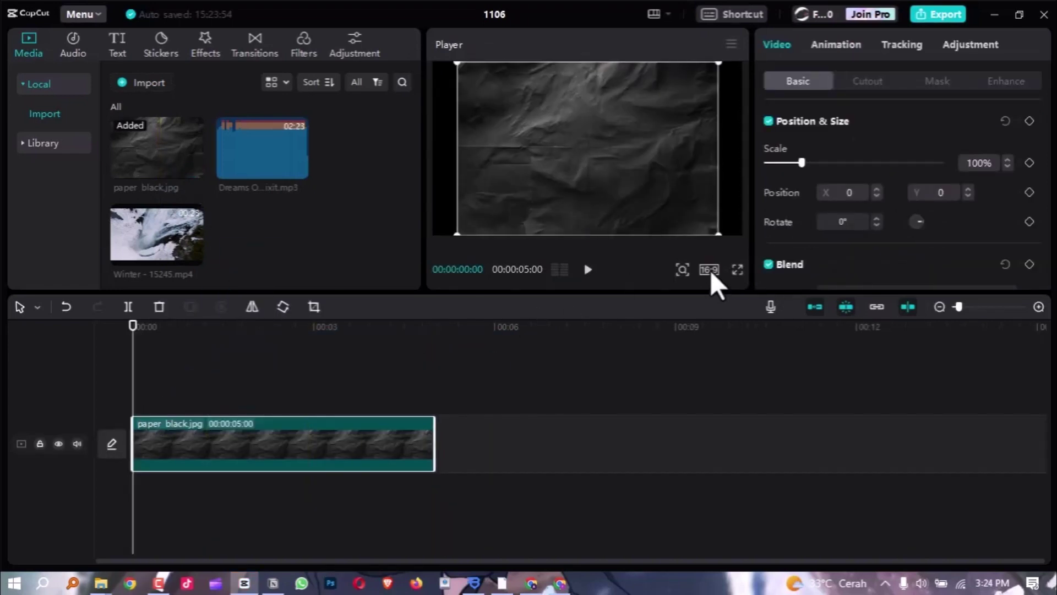
{"action": "left_click_drag", "start_coordinate": [715, 231], "coordinate": [735, 236]}
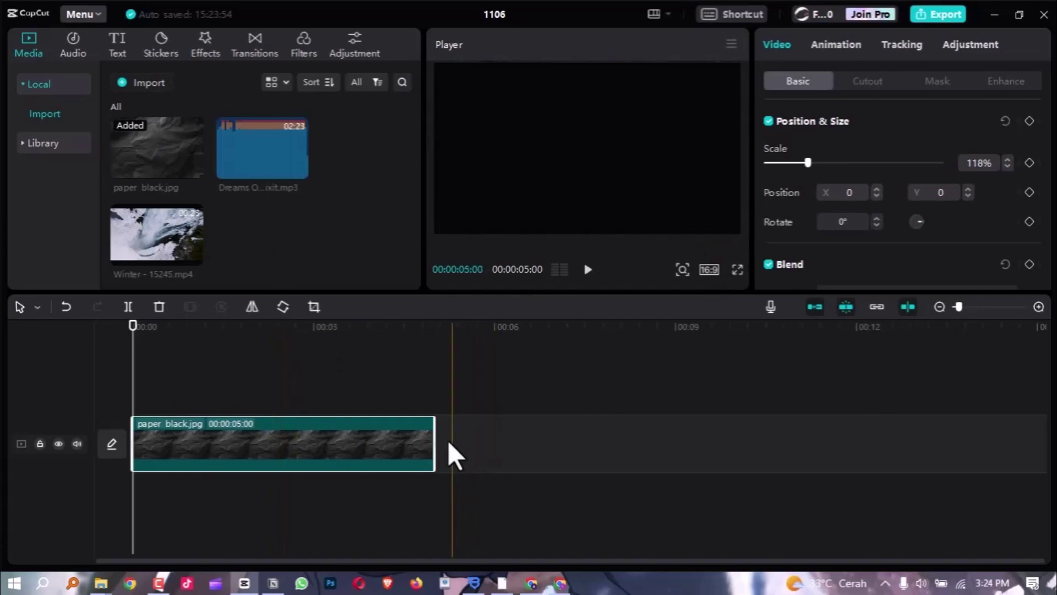
Extend the paper black.jpg clip to a duration of 00:00:10:01
{"action": "left_click_drag", "start_coordinate": [436, 429], "coordinate": [734, 429]}
{"action": "scroll", "coordinate": [810, 411], "scroll_direction": "up", "scroll_amount": 4}
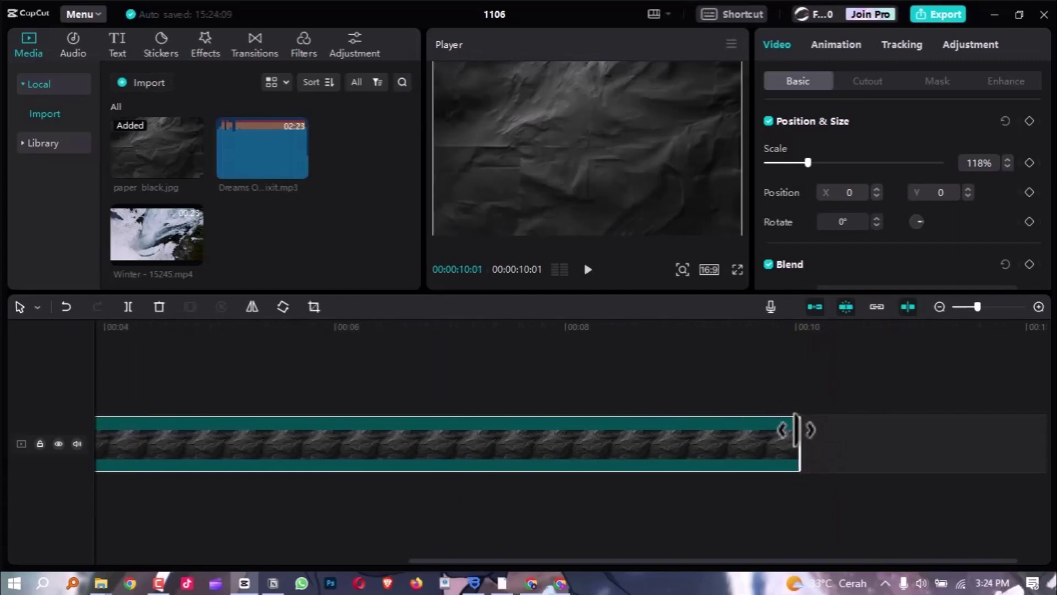
{"action": "scroll", "coordinate": [243, 419], "scroll_direction": "down", "scroll_amount": 3}
{"action": "scroll", "coordinate": [235, 418], "scroll_direction": "down", "scroll_amount": 1}
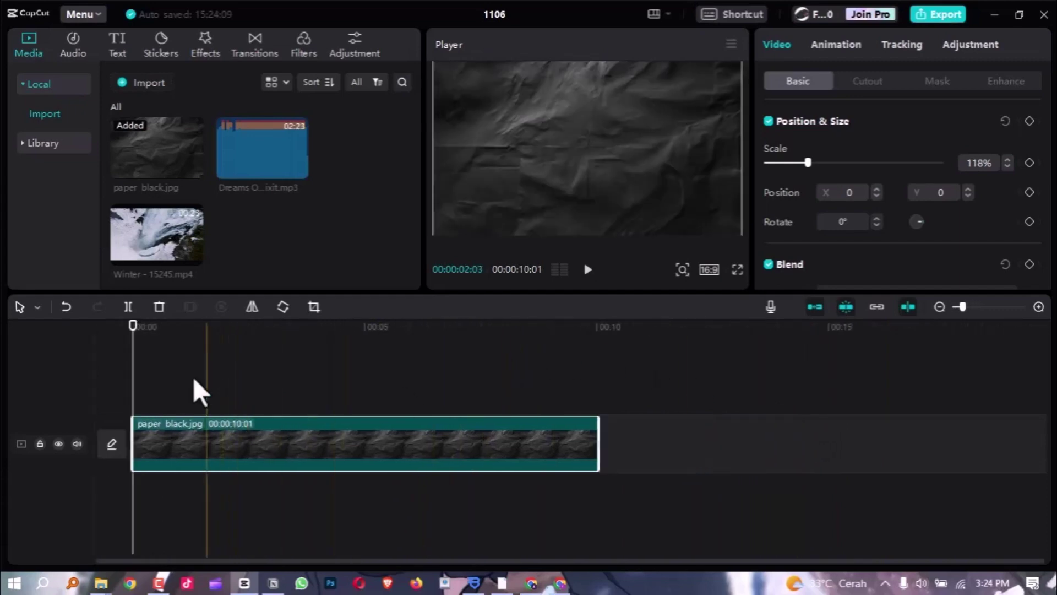
Add the trending circular 3-2-1 countdown sticker at the start of the timeline
{"action": "left_click", "coordinate": [161, 44]}
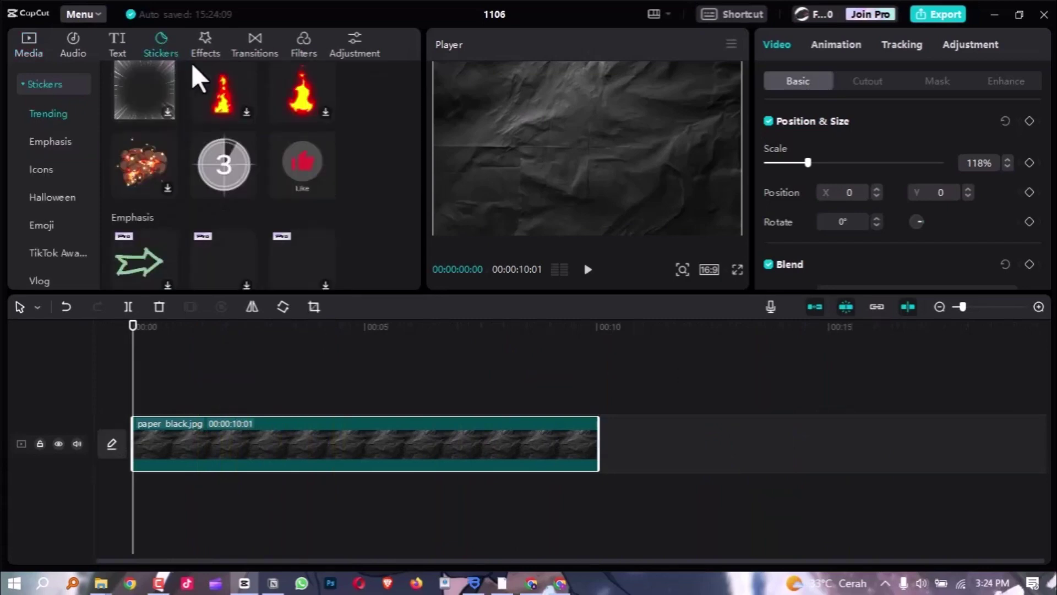
{"action": "left_click", "coordinate": [248, 167]}
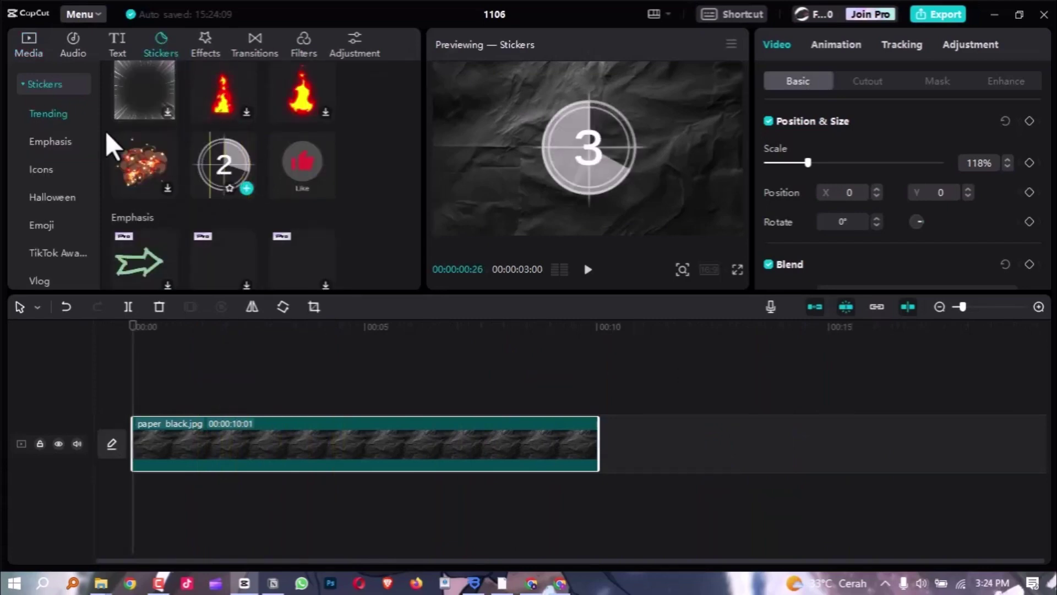
{"action": "left_click", "coordinate": [247, 188]}
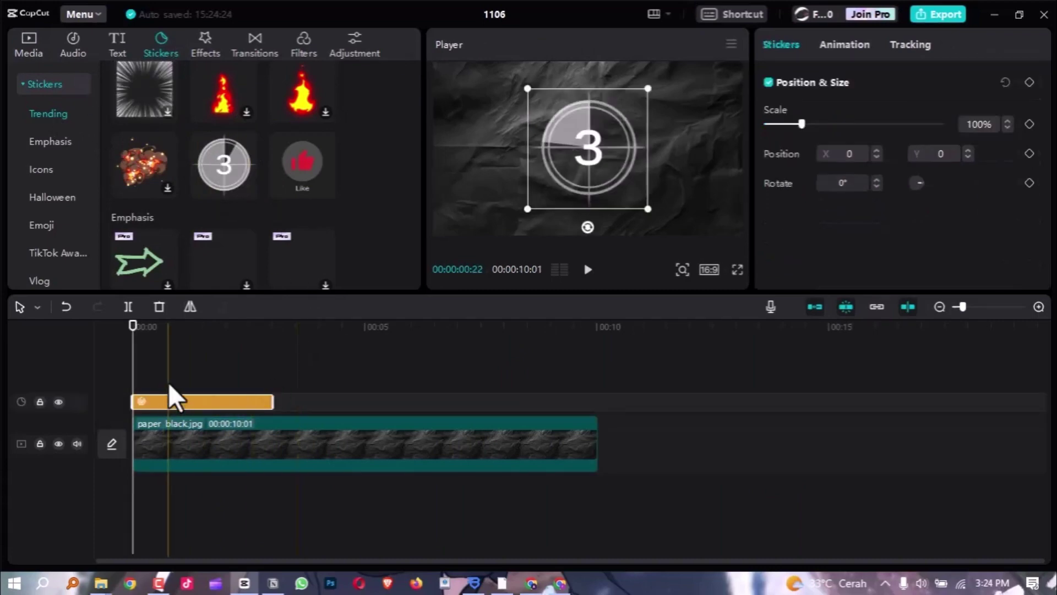
Trim the end of the countdown sticker so that it lasts exactly one second
{"action": "scroll", "coordinate": [162, 352], "scroll_direction": "up", "scroll_amount": 3}
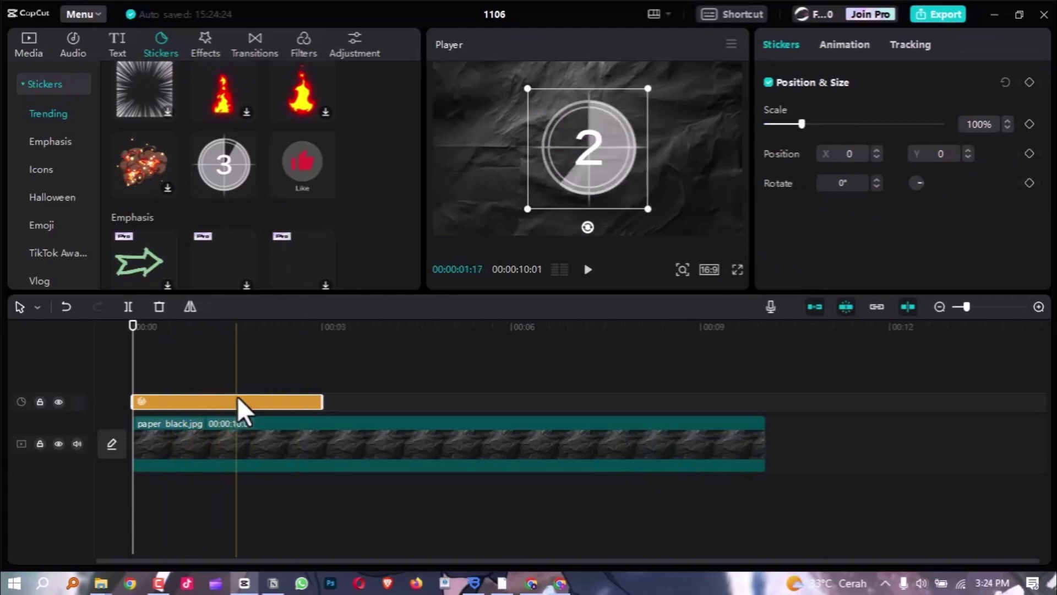
{"action": "scroll", "coordinate": [342, 396], "scroll_direction": "up", "scroll_amount": 5}
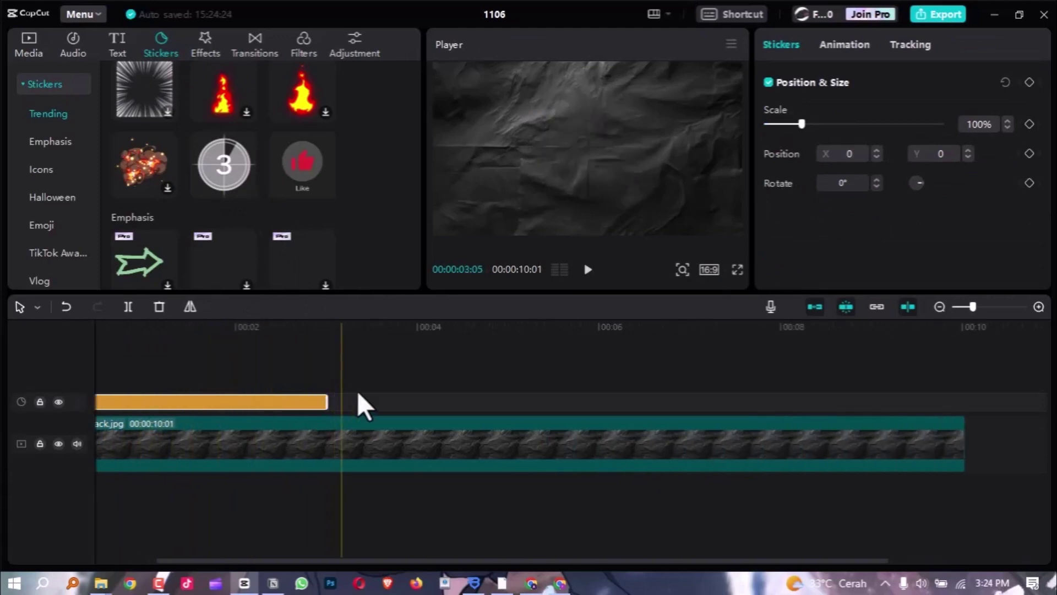
{"action": "scroll", "coordinate": [423, 404], "scroll_direction": "left", "scroll_amount": 5}
{"action": "left_click", "coordinate": [600, 402]}
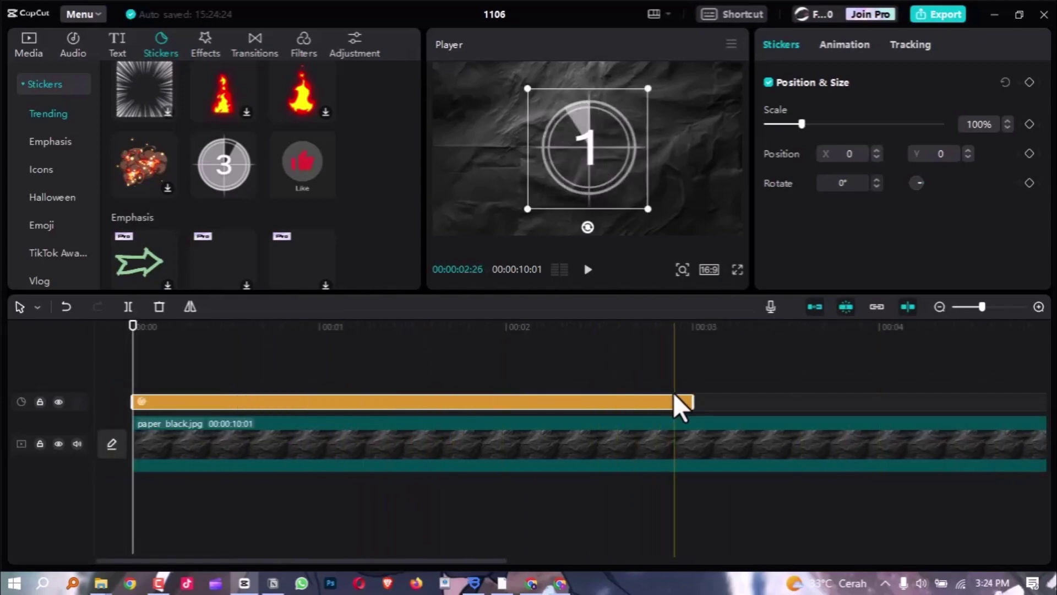
{"action": "left_click_drag", "start_coordinate": [689, 402], "coordinate": [320, 402]}
{"action": "left_click", "coordinate": [319, 328]}
{"action": "scroll", "coordinate": [346, 395], "scroll_direction": "up", "scroll_amount": 3}
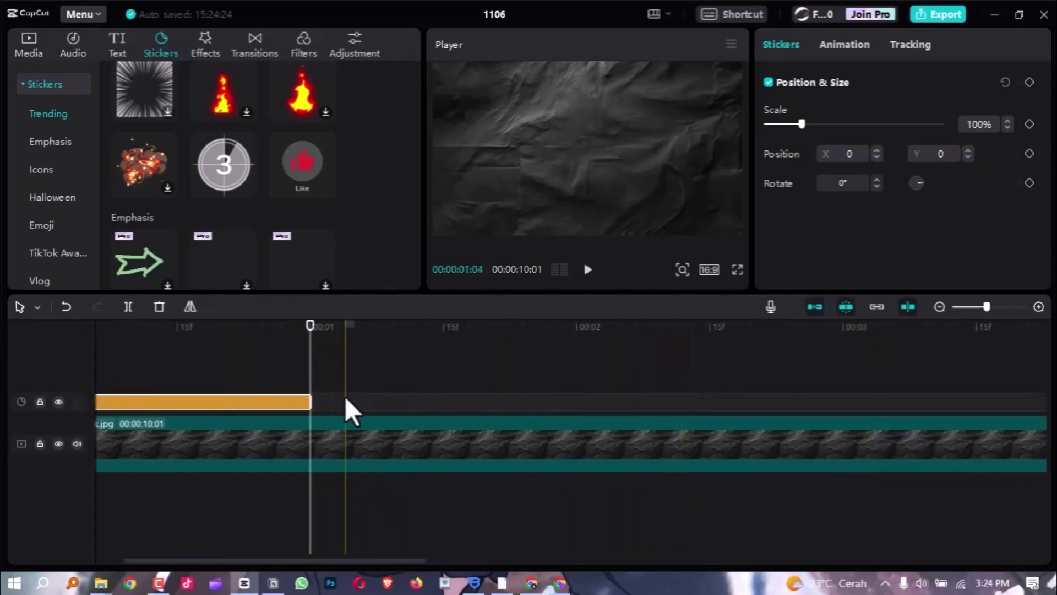
Convert the one-second countdown sticker into a compound clip
{"action": "left_click", "coordinate": [235, 327]}
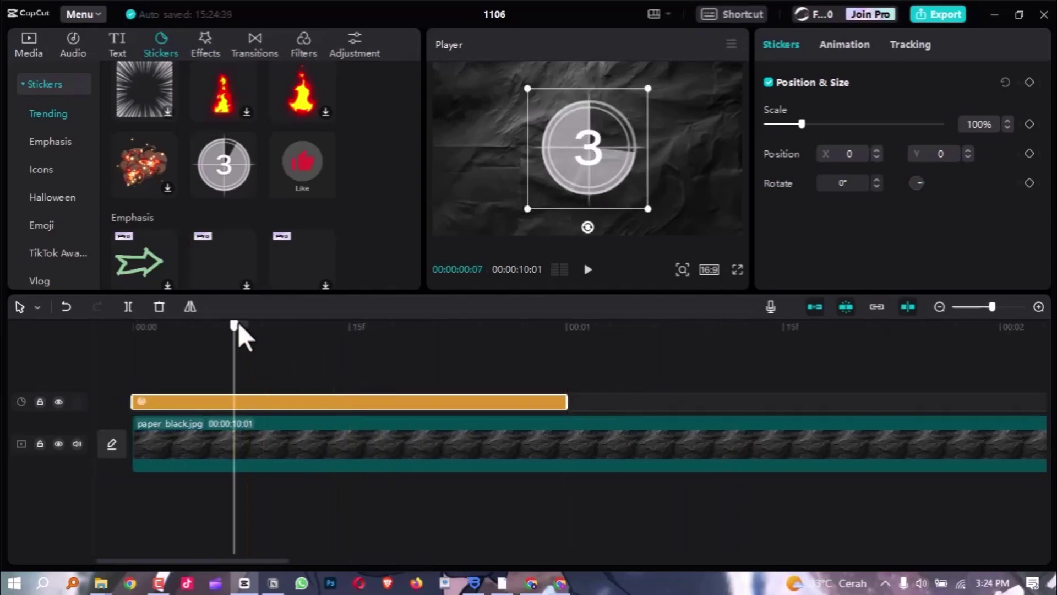
{"action": "right_click", "coordinate": [335, 401]}
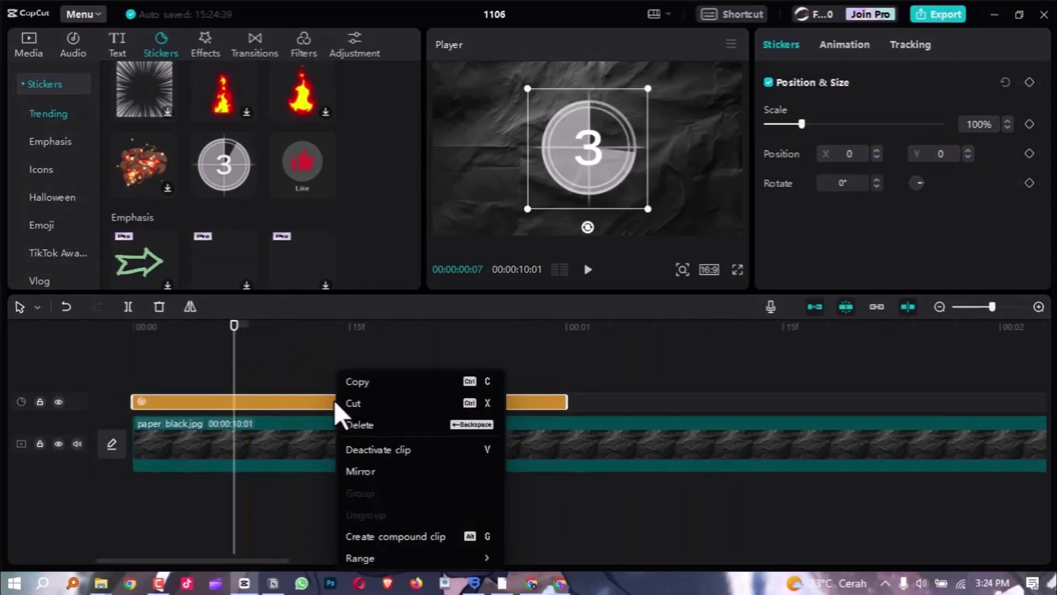
{"action": "left_click", "coordinate": [401, 537]}
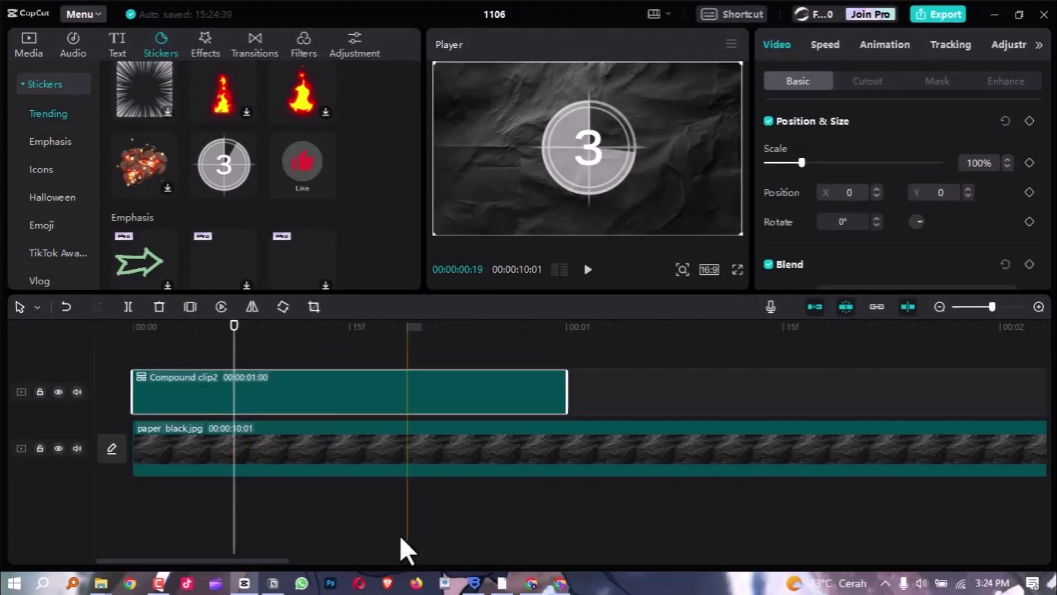
Add a default text above the compound clip, split it at the one-second mark and delete the remainder
{"action": "left_click", "coordinate": [118, 48]}
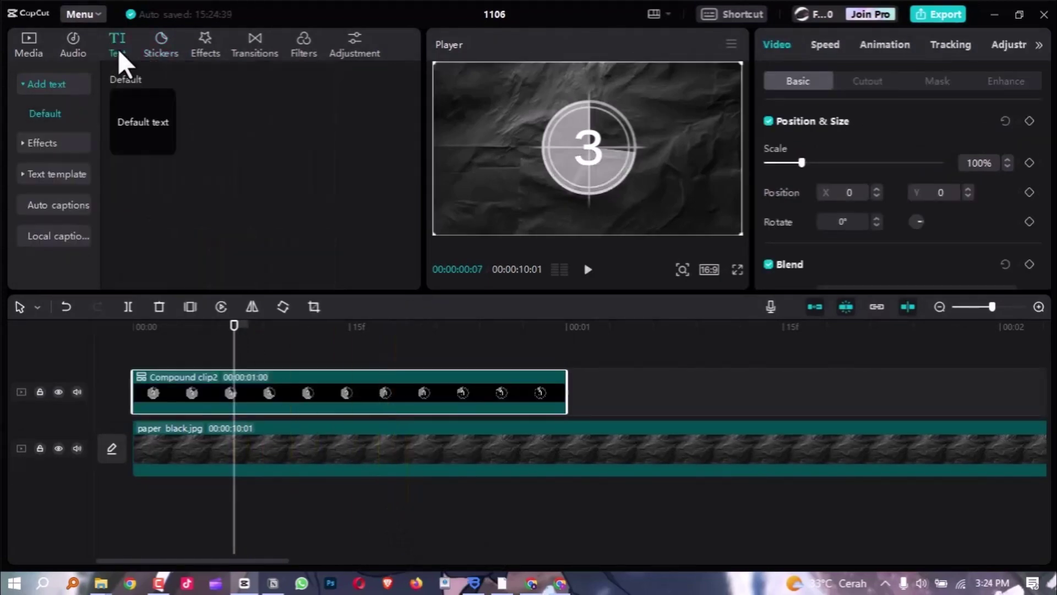
{"action": "left_click", "coordinate": [165, 145]}
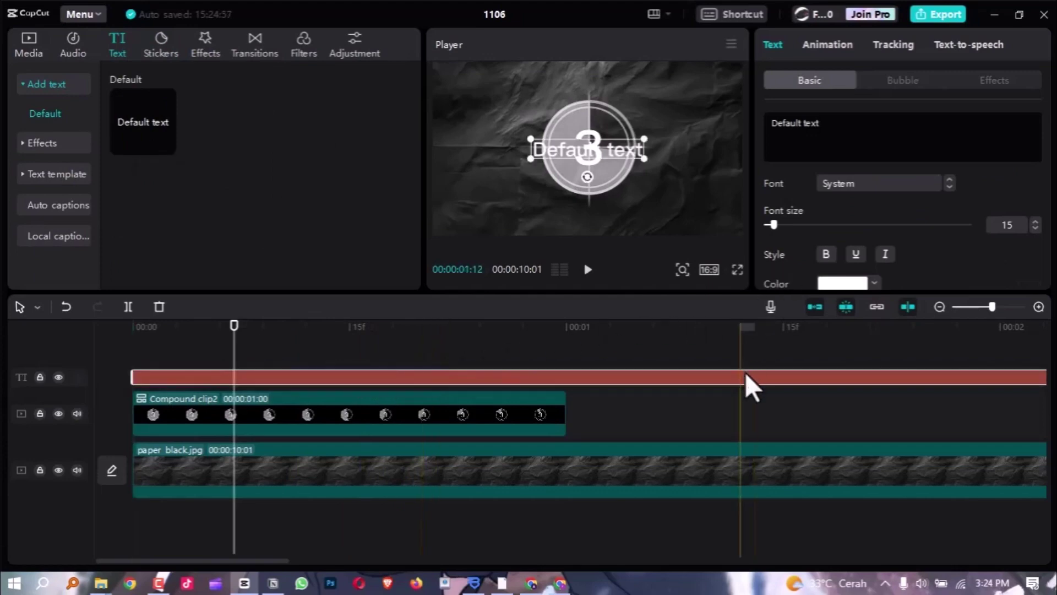
{"action": "left_click", "coordinate": [745, 398]}
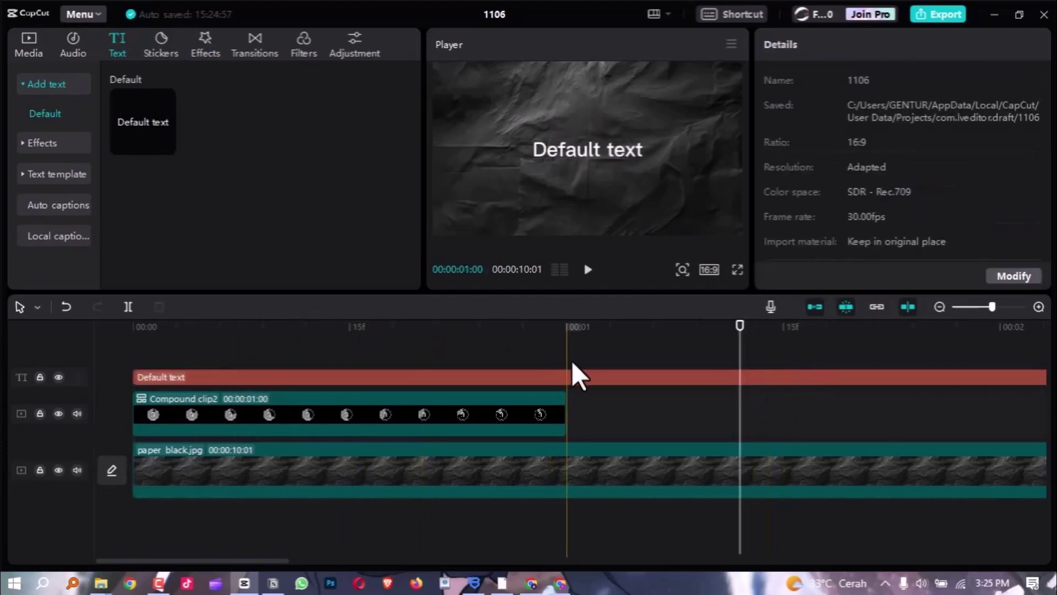
{"action": "key", "text": "b"}
{"action": "left_click", "coordinate": [613, 376]}
{"action": "key", "text": "a"}
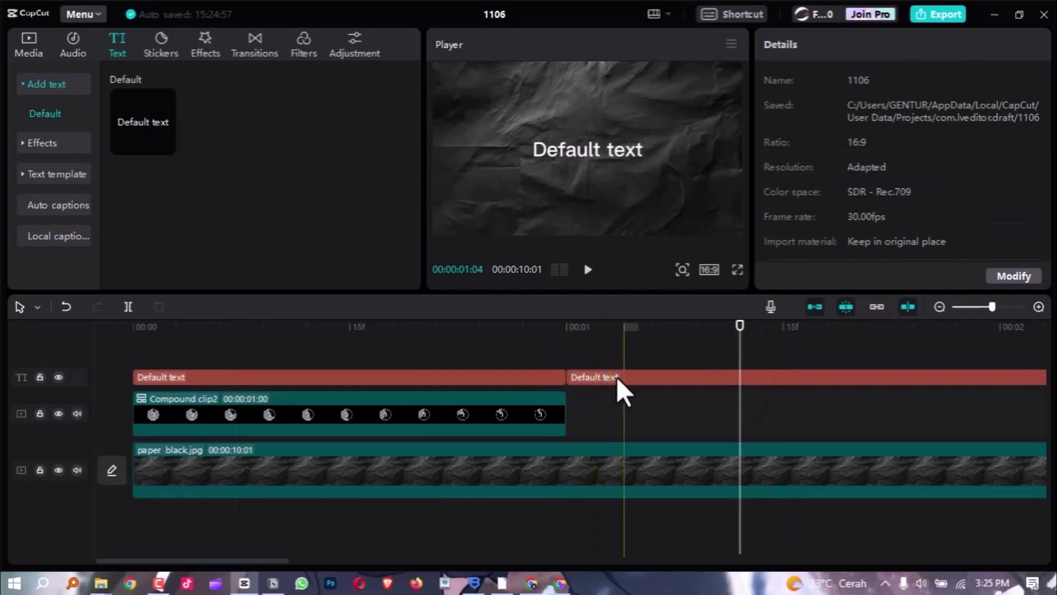
{"action": "left_click", "coordinate": [617, 376]}
{"action": "key", "text": "Delete"}
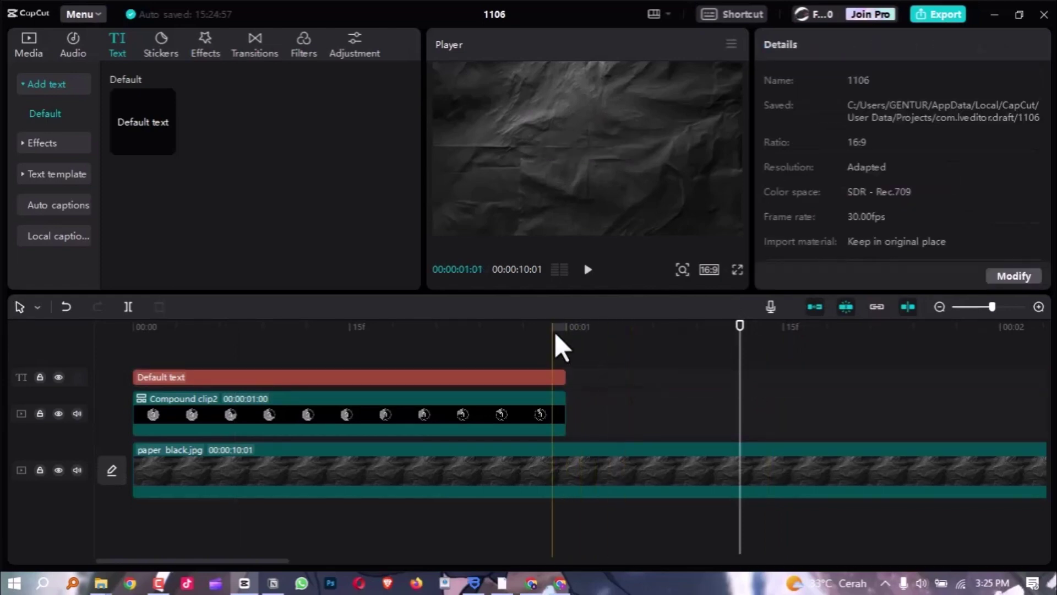
Replace the default text's content with 10
{"action": "left_click", "coordinate": [509, 326]}
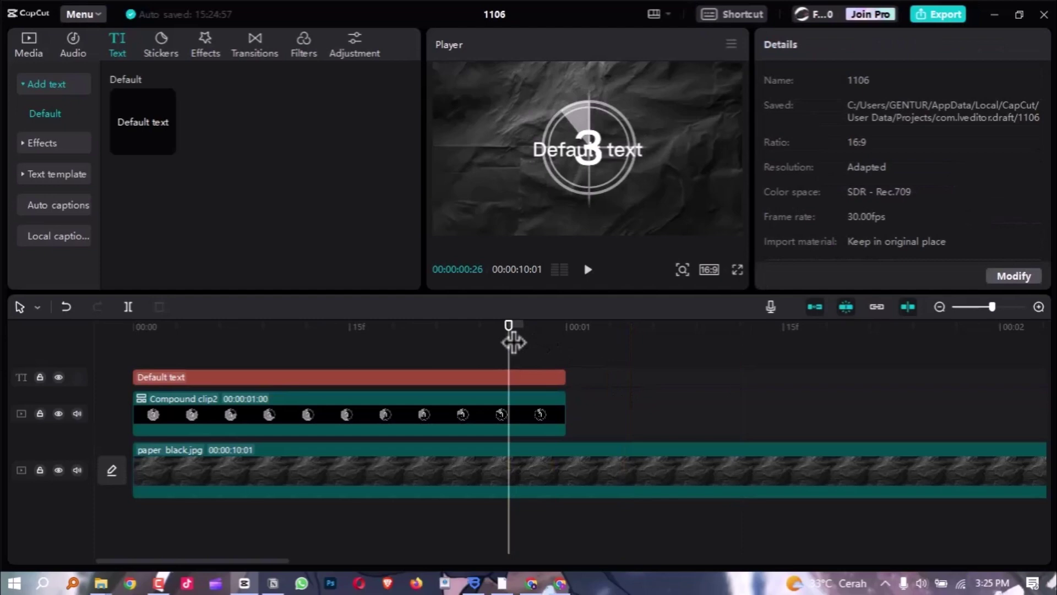
{"action": "left_click", "coordinate": [531, 374]}
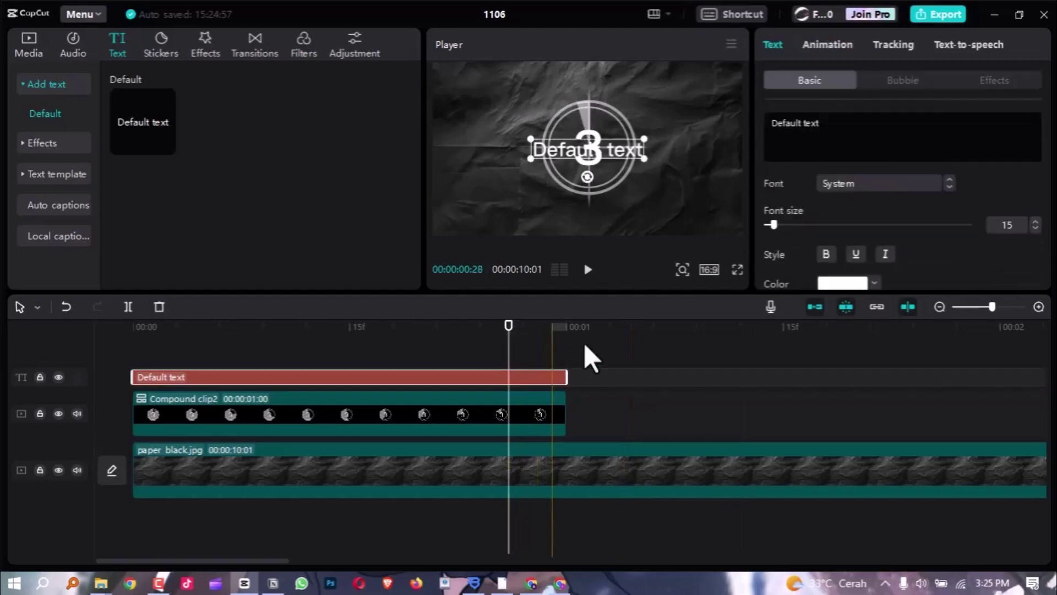
{"action": "left_click_drag", "start_coordinate": [863, 125], "coordinate": [735, 112]}
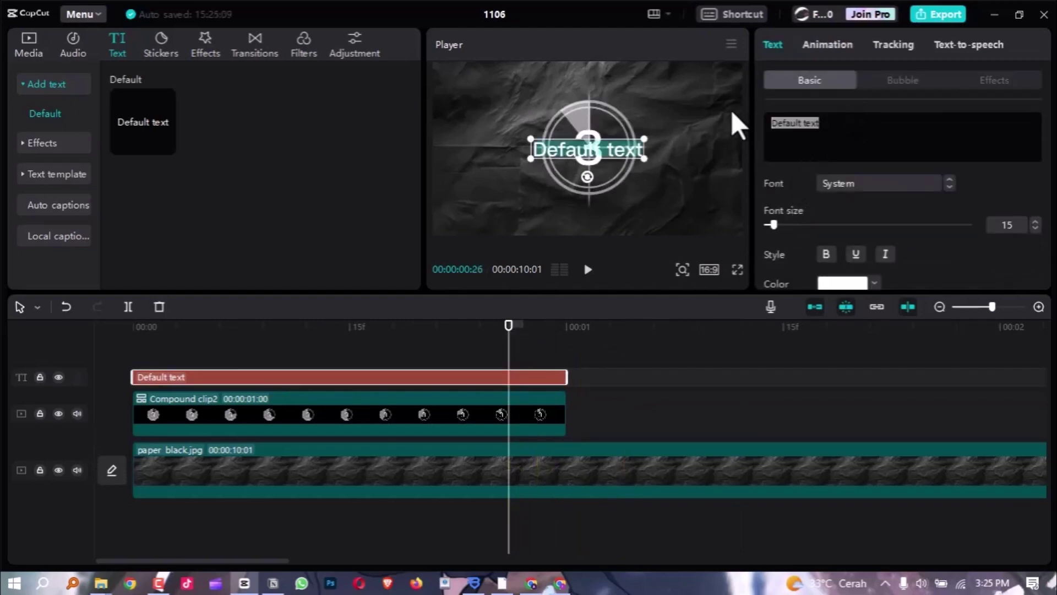
{"action": "type", "text": "10"}
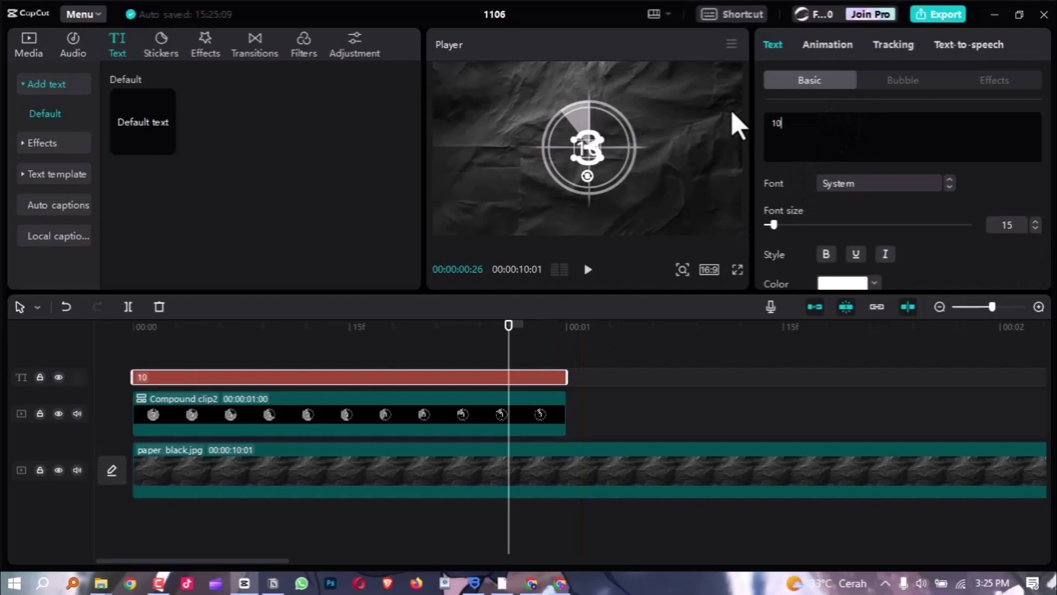
Set the number 10's font to ZY Palette and enlarge the text slightly within the countdown circle
{"action": "left_click", "coordinate": [897, 182]}
{"action": "scroll", "coordinate": [883, 159], "scroll_direction": "up", "scroll_amount": 2}
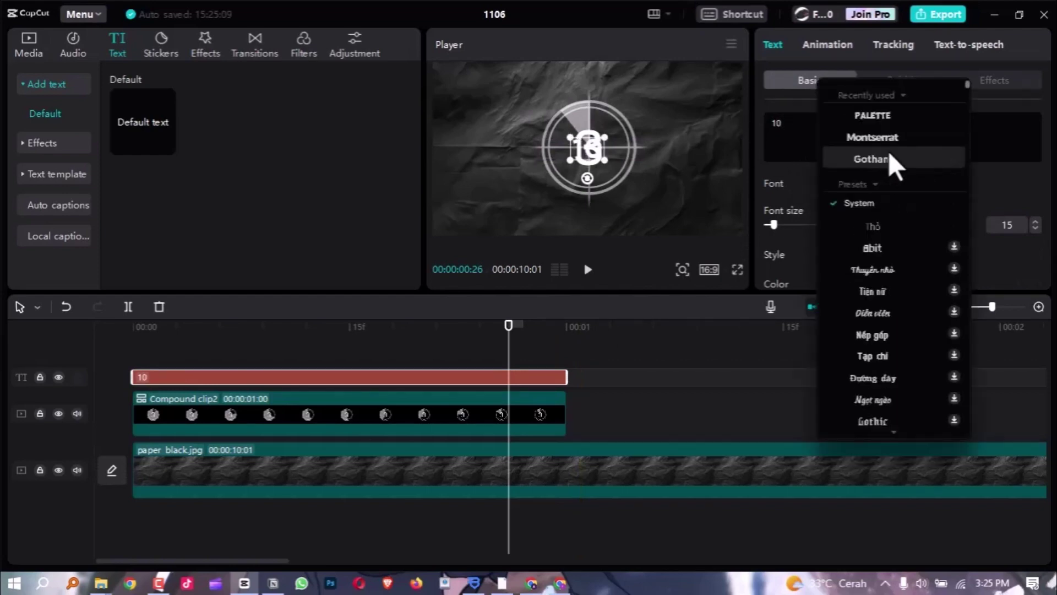
{"action": "left_click", "coordinate": [890, 118]}
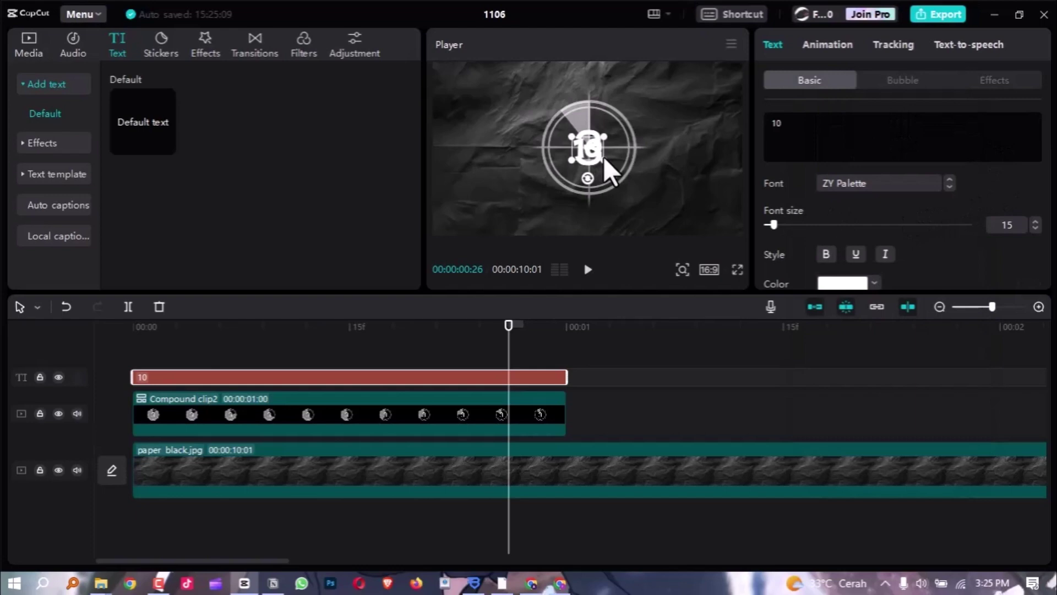
{"action": "left_click_drag", "start_coordinate": [604, 156], "coordinate": [607, 159]}
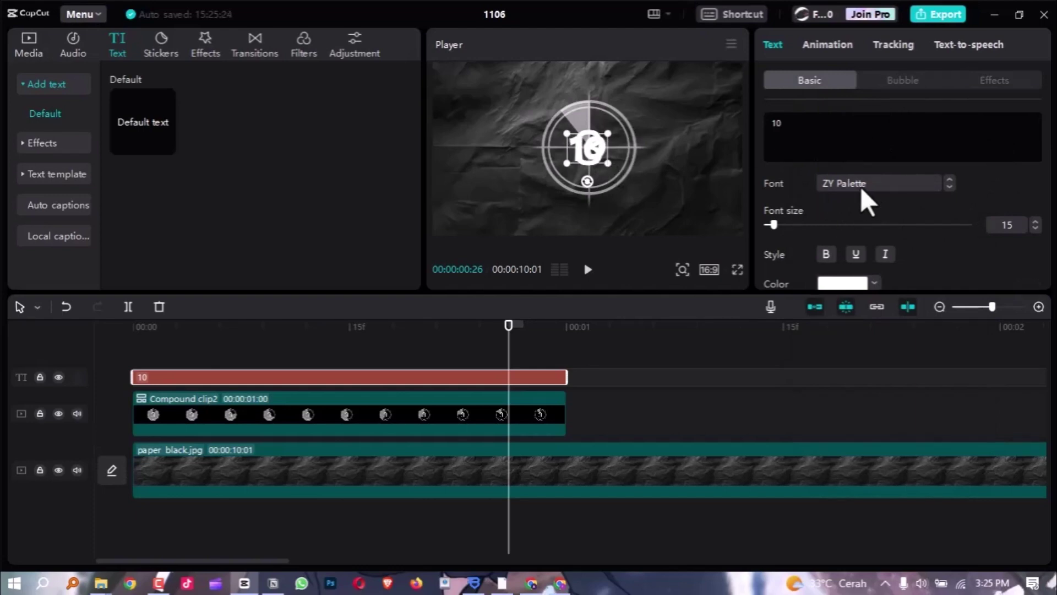
Apply a reversed circle mask to the countdown compound clip, sized just inside the ring to hide the sticker's own number
{"action": "left_click", "coordinate": [335, 408]}
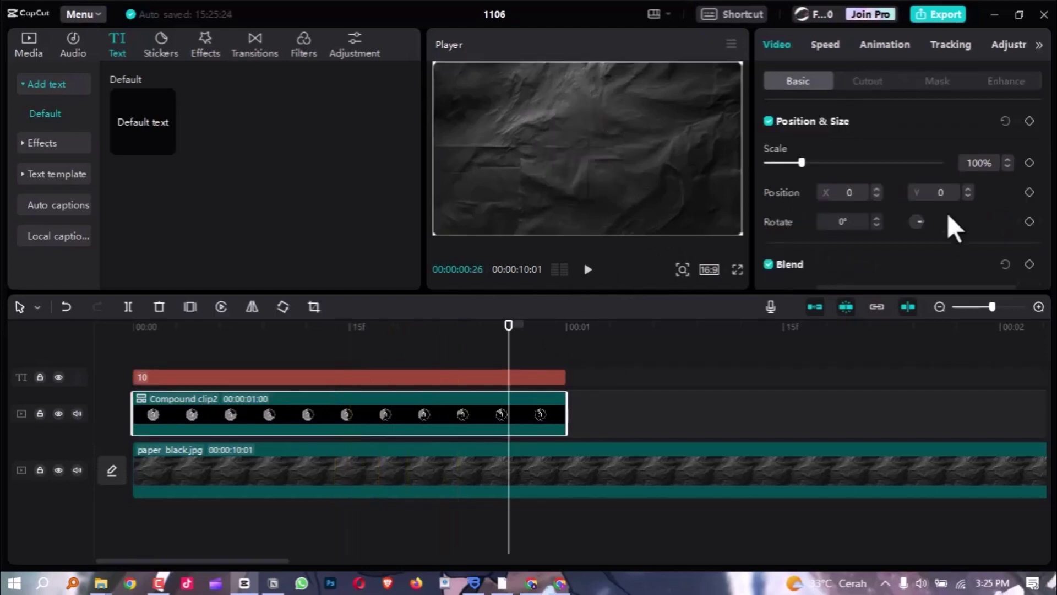
{"action": "left_click", "coordinate": [937, 81]}
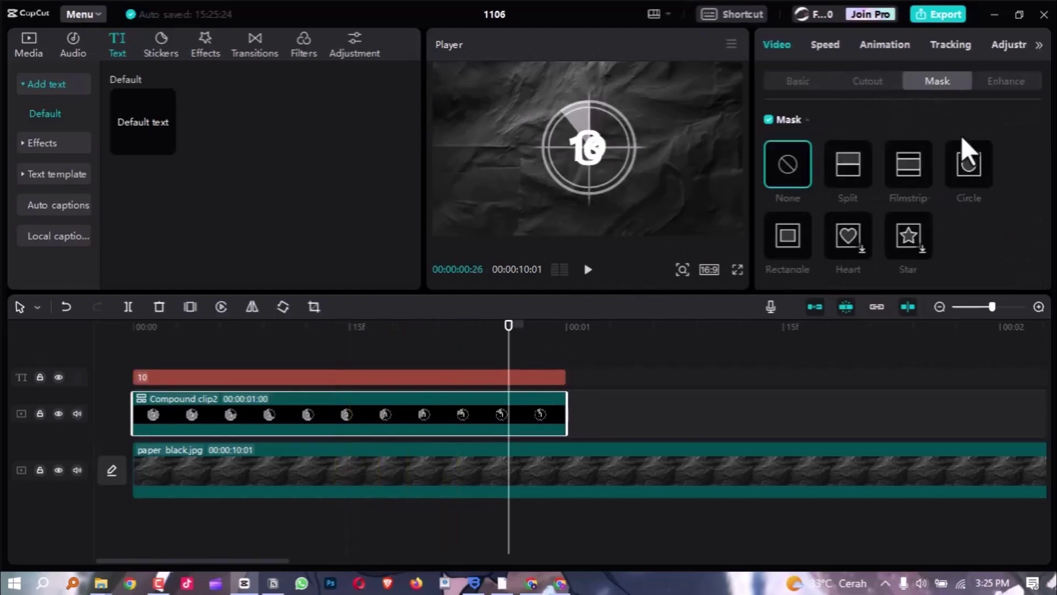
{"action": "left_click", "coordinate": [972, 164]}
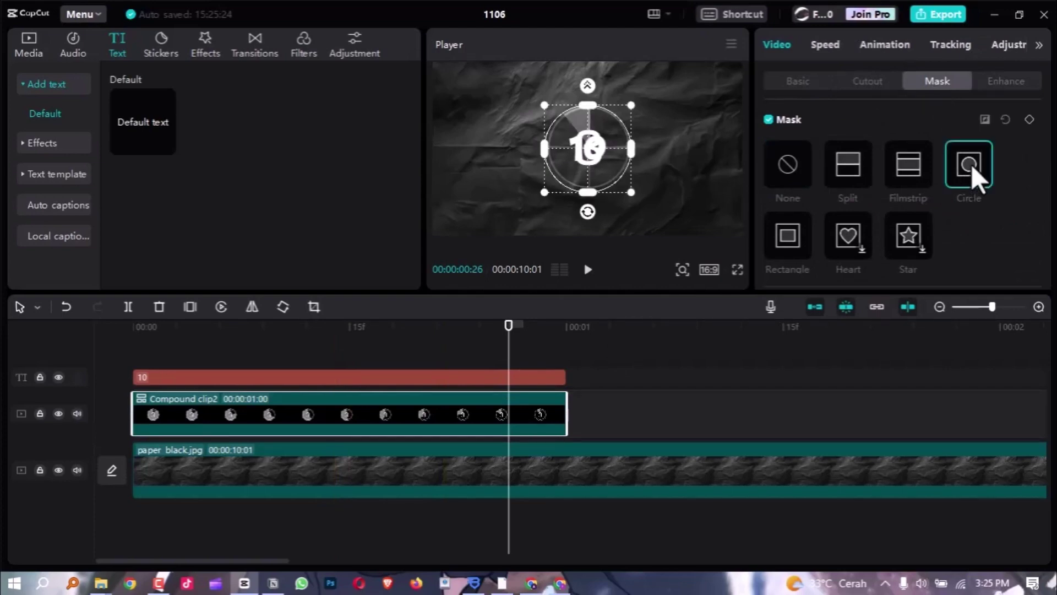
{"action": "left_click_drag", "start_coordinate": [630, 192], "coordinate": [621, 183]}
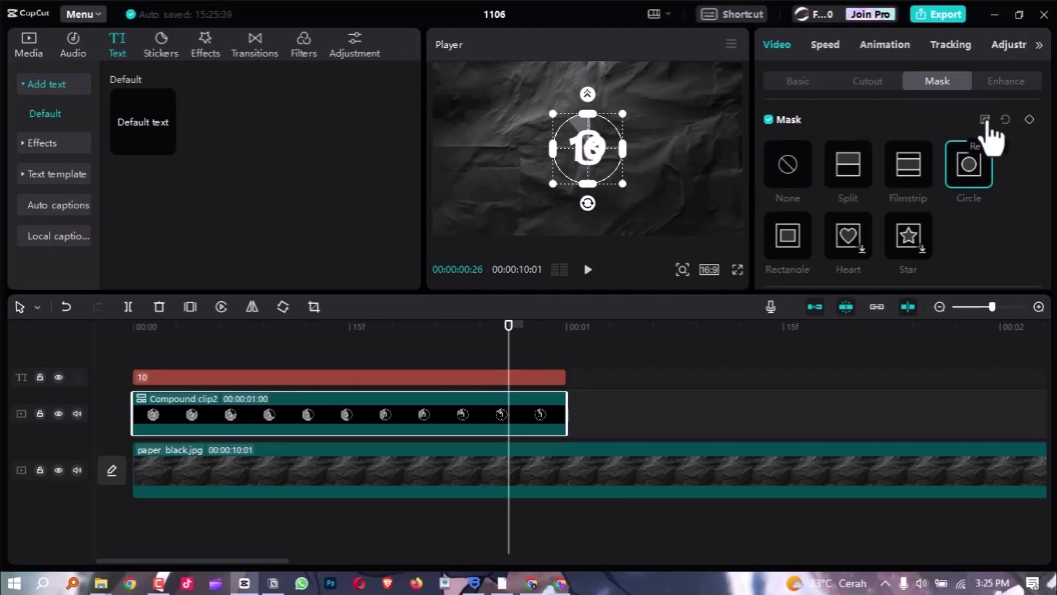
{"action": "mouse_move", "coordinate": [623, 181]}
{"action": "left_mouse_down"}
{"action": "mouse_move", "coordinate": [604, 165]}
{"action": "mouse_move", "coordinate": [623, 177]}
{"action": "left_mouse_up"}
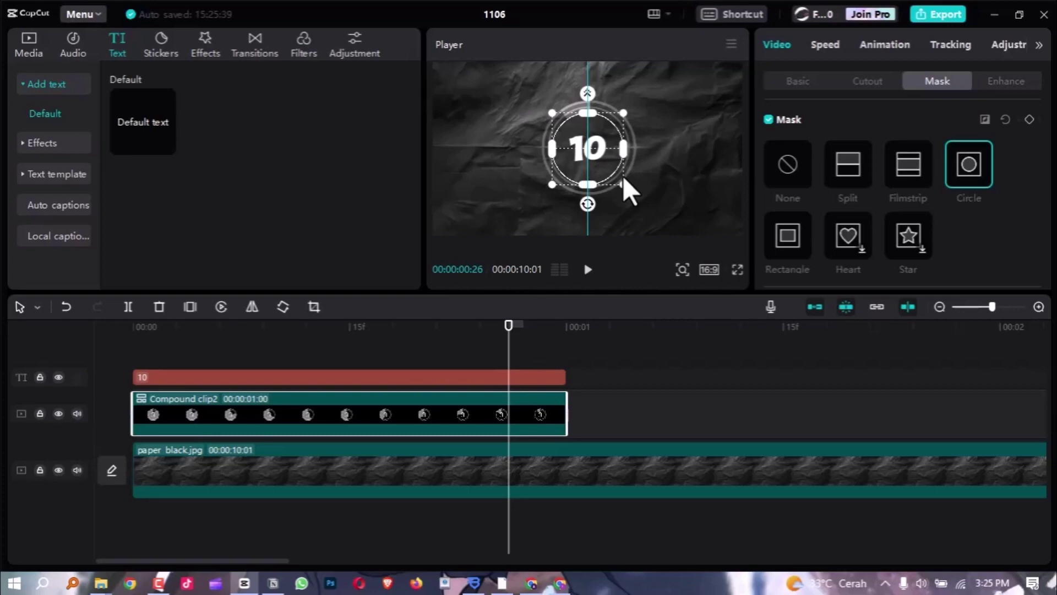
{"action": "left_click", "coordinate": [797, 80]}
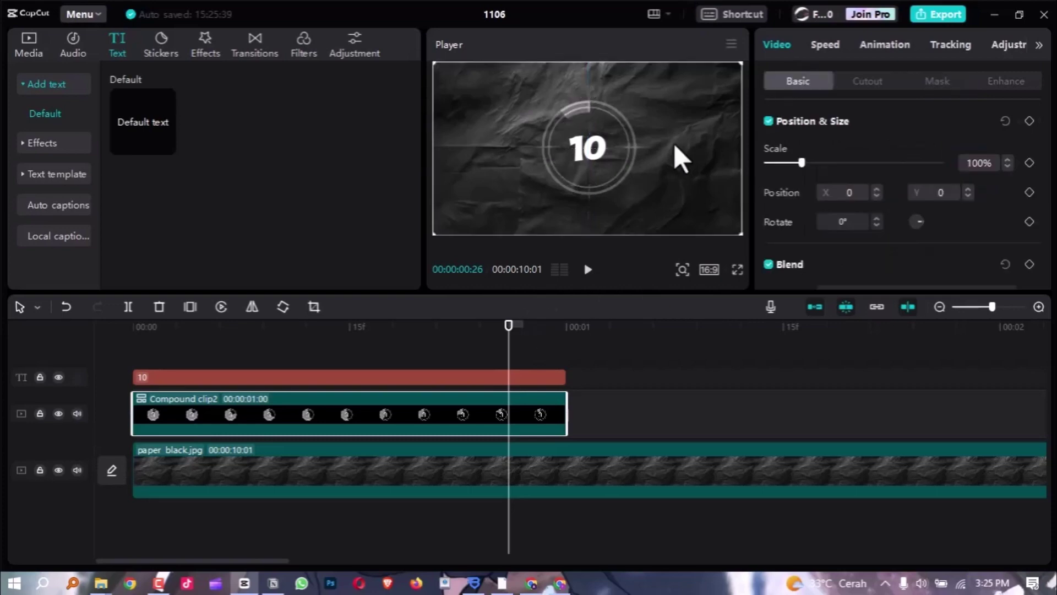
Play back the first second from the start to check the ring animation around the number 10
{"action": "left_click_drag", "start_coordinate": [231, 324], "coordinate": [87, 352]}
{"action": "left_click", "coordinate": [87, 352]}
{"action": "key", "text": "space"}
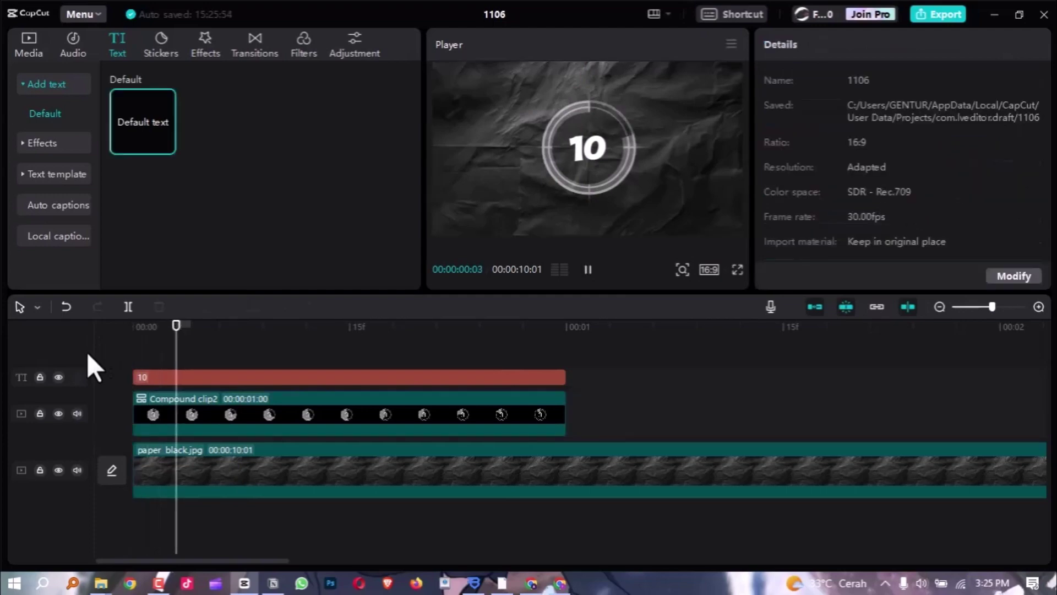
{"action": "key", "text": "space"}
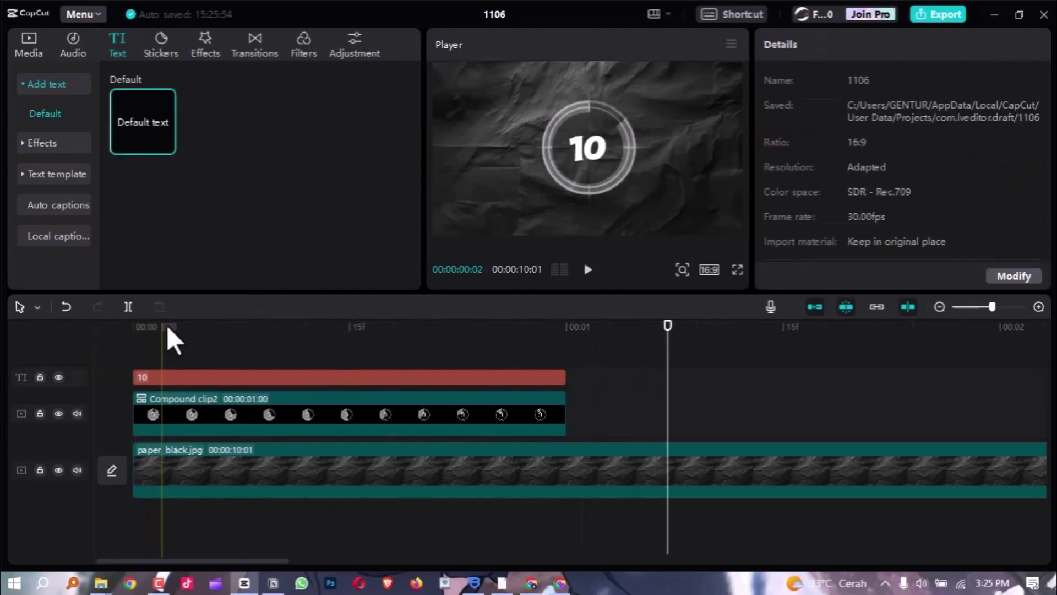
{"action": "left_click_drag", "start_coordinate": [167, 325], "coordinate": [287, 334]}
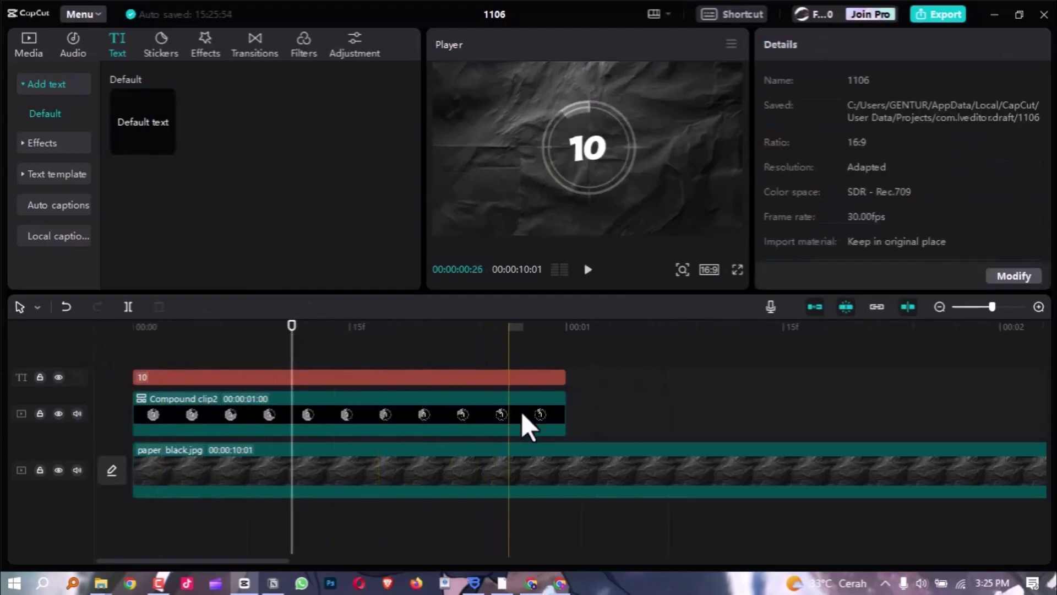
Duplicate the one-second ring compound clip several times end to end on its track
{"action": "scroll", "coordinate": [530, 409], "scroll_direction": "down", "scroll_amount": 1}
{"action": "scroll", "coordinate": [529, 409], "scroll_direction": "down", "scroll_amount": 4}
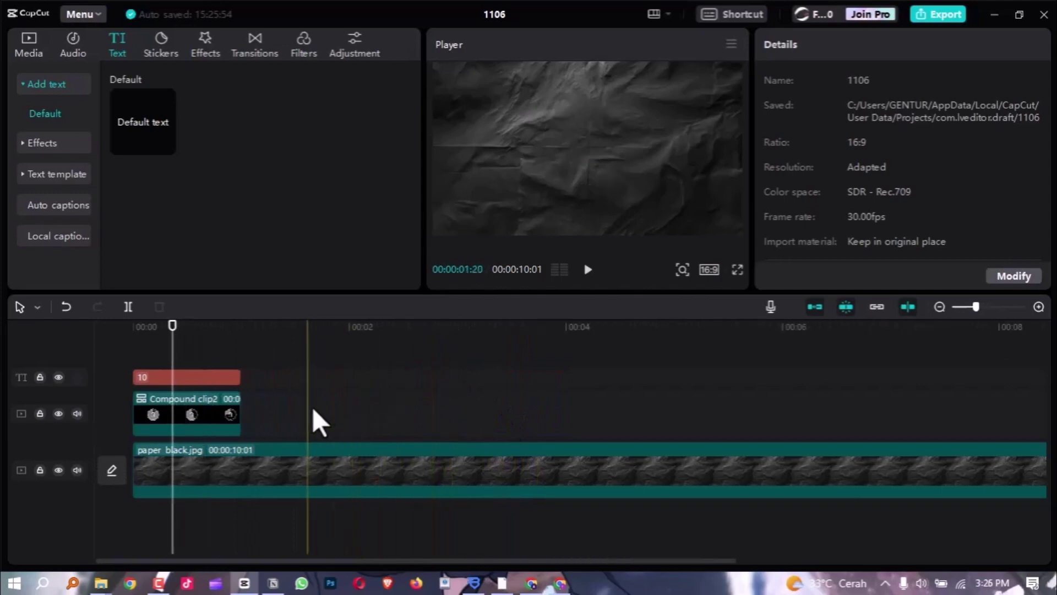
{"action": "left_click", "coordinate": [193, 414]}
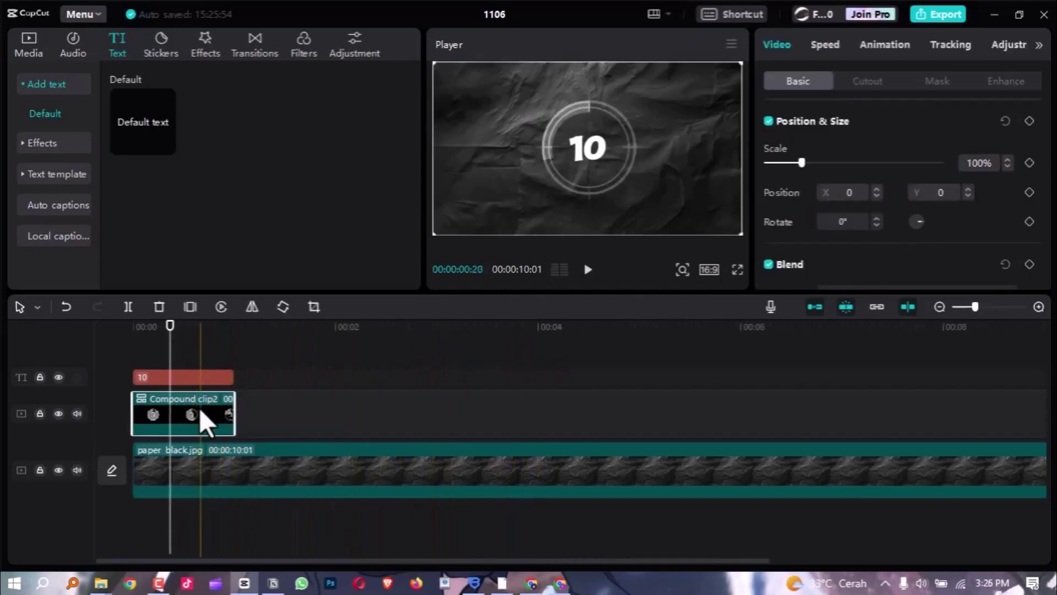
{"action": "key", "text": "ctrl+c"}
{"action": "key", "text": "ctrl+v"}
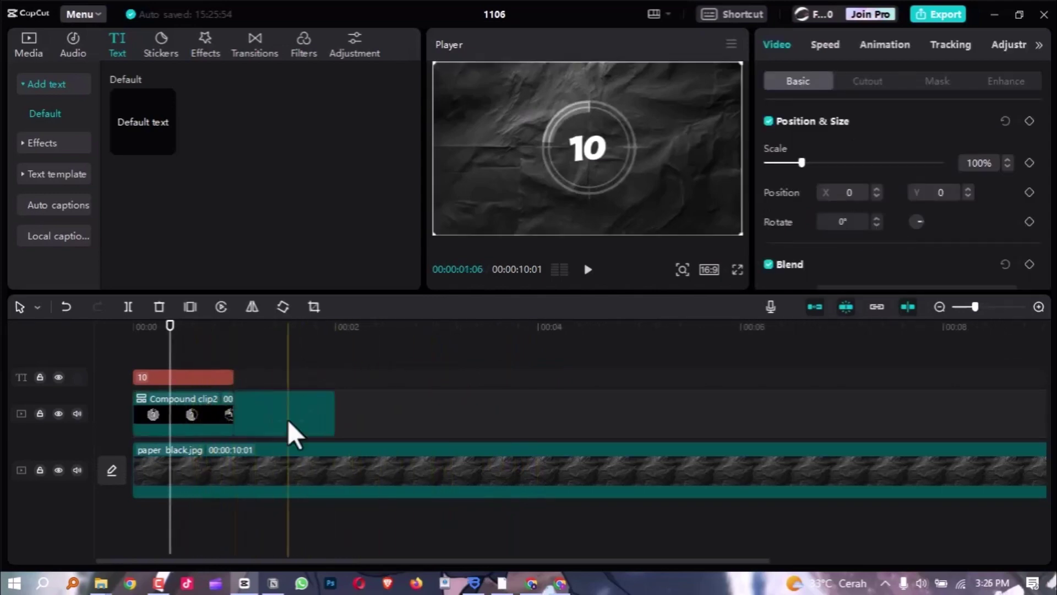
{"action": "left_click", "coordinate": [287, 418]}
{"action": "key", "text": "ctrl+v"}
{"action": "key", "text": "ctrl+v"}
{"action": "scroll", "coordinate": [386, 424], "scroll_direction": "down", "scroll_amount": 1}
Copy groups of the ring compound clips until ten of them span the paper background
{"action": "left_click_drag", "start_coordinate": [325, 413], "coordinate": [399, 463]}
{"action": "left_click", "coordinate": [500, 414]}
{"action": "left_click_drag", "start_coordinate": [441, 419], "coordinate": [247, 419]}
{"action": "key", "text": "ctrl+v"}
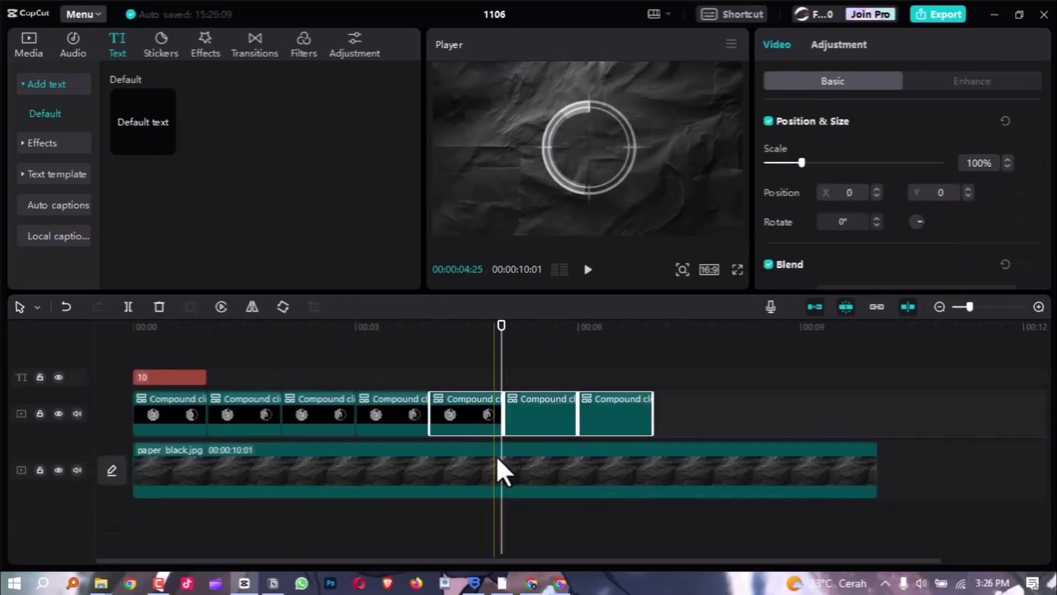
{"action": "key", "text": "ctrl+v"}
{"action": "left_click_drag", "start_coordinate": [532, 413], "coordinate": [684, 414]}
{"action": "left_click", "coordinate": [704, 517]}
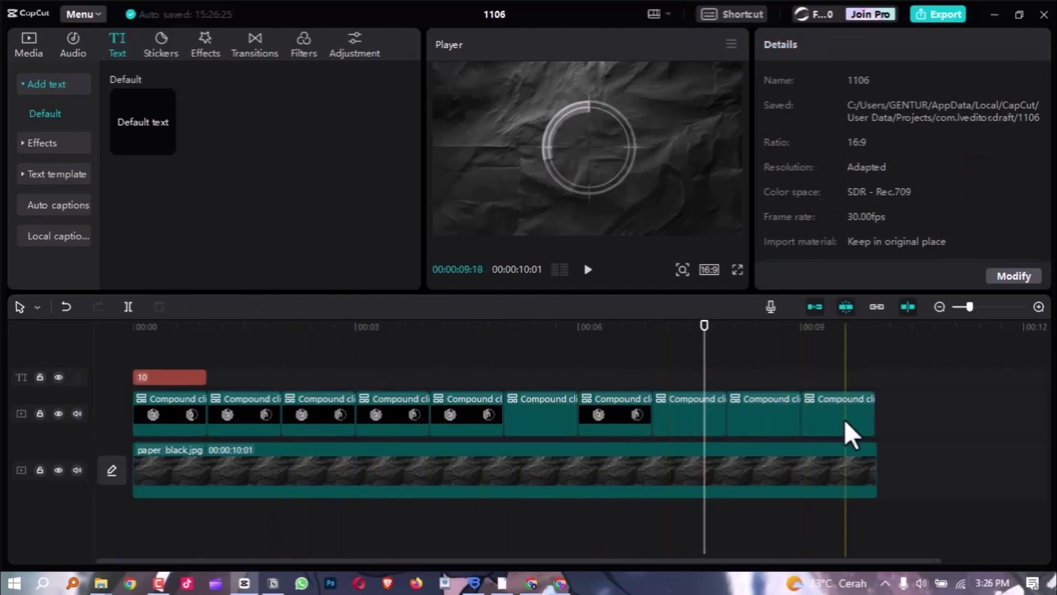
Copy the number 10 text over the second and third ring clips
{"action": "left_click", "coordinate": [188, 375]}
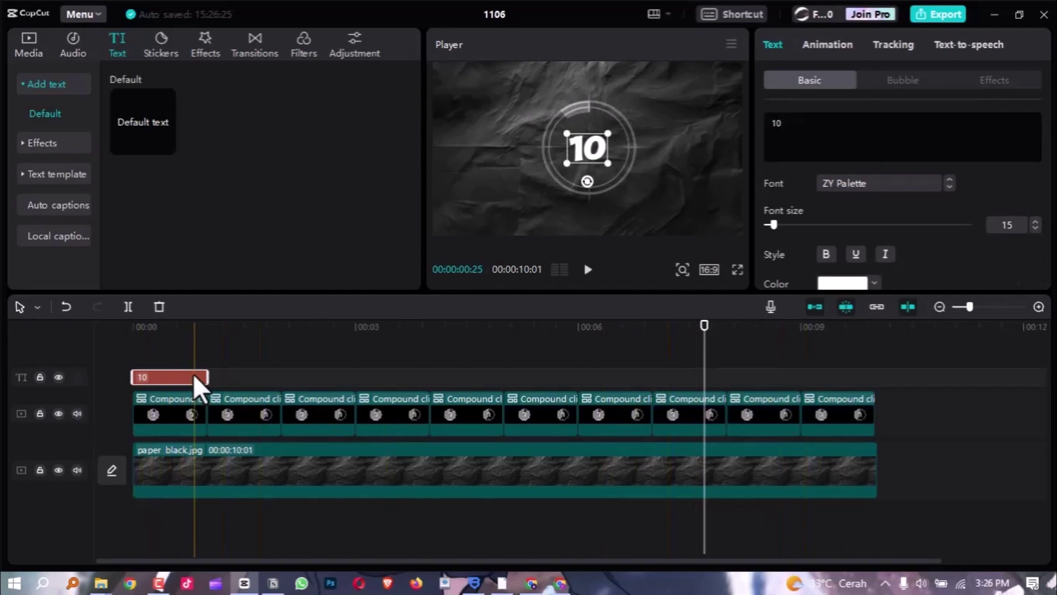
{"action": "key", "text": "ctrl+v"}
{"action": "left_click_drag", "start_coordinate": [212, 375], "coordinate": [228, 401]}
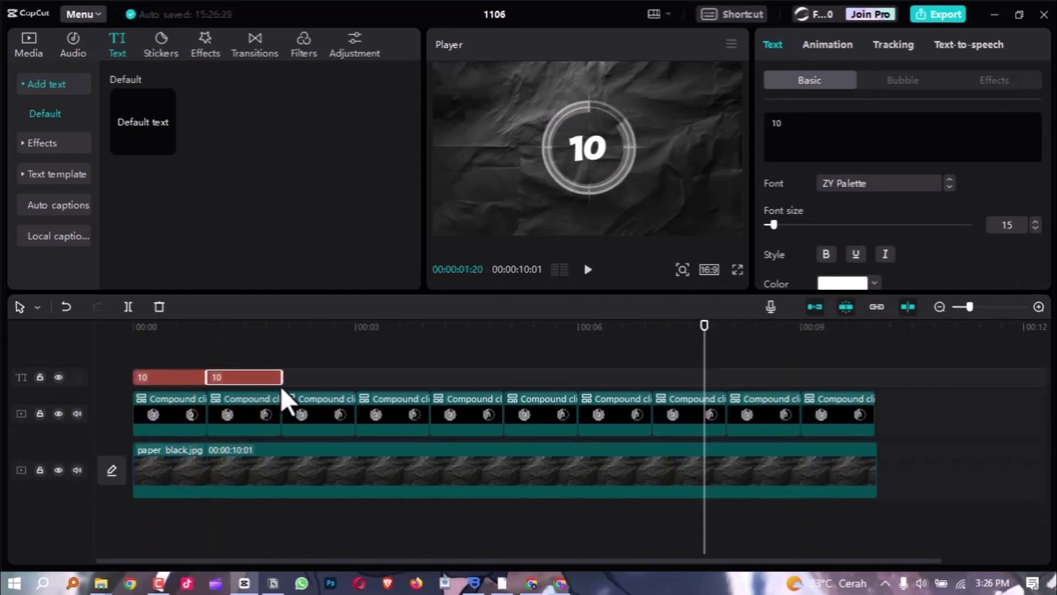
{"action": "left_click", "coordinate": [286, 325]}
{"action": "key", "text": "ctrl+v"}
{"action": "left_click_drag", "start_coordinate": [325, 378], "coordinate": [315, 386]}
Copy the paired 10 texts over the remaining ring clips and trim the paper background to 10 seconds
{"action": "left_click", "coordinate": [265, 373], "text": "ctrl"}
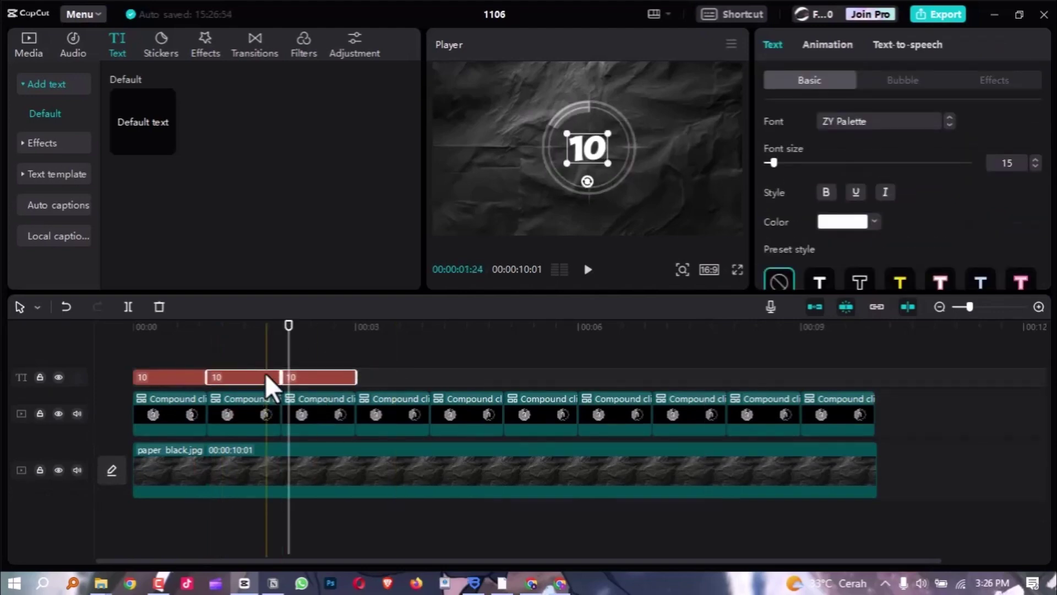
{"action": "key", "text": "ctrl+c"}
{"action": "key", "text": "ctrl+v"}
{"action": "key", "text": "ctrl+v"}
{"action": "key", "text": "ctrl+v"}
{"action": "left_click_drag", "start_coordinate": [429, 353], "coordinate": [487, 376]}
{"action": "left_click_drag", "start_coordinate": [487, 377], "coordinate": [460, 377]}
{"action": "left_click_drag", "start_coordinate": [567, 350], "coordinate": [554, 371]}
{"action": "left_click_drag", "start_coordinate": [720, 355], "coordinate": [793, 377]}
{"action": "left_click_drag", "start_coordinate": [771, 376], "coordinate": [710, 377]}
{"action": "left_click", "coordinate": [801, 332]}
{"action": "key", "text": "ctrl+v"}
{"action": "left_click", "coordinate": [885, 430]}
{"action": "left_click_drag", "start_coordinate": [877, 463], "coordinate": [874, 462]}
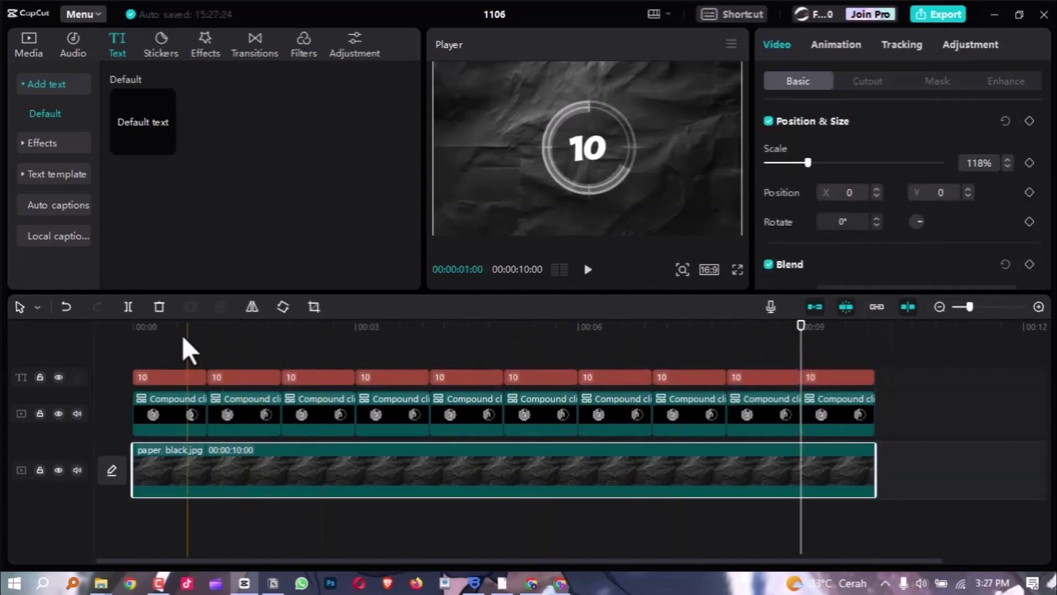
Change the second to fifth number texts to 9, 8, 7 and 6 in order
{"action": "left_click", "coordinate": [226, 330]}
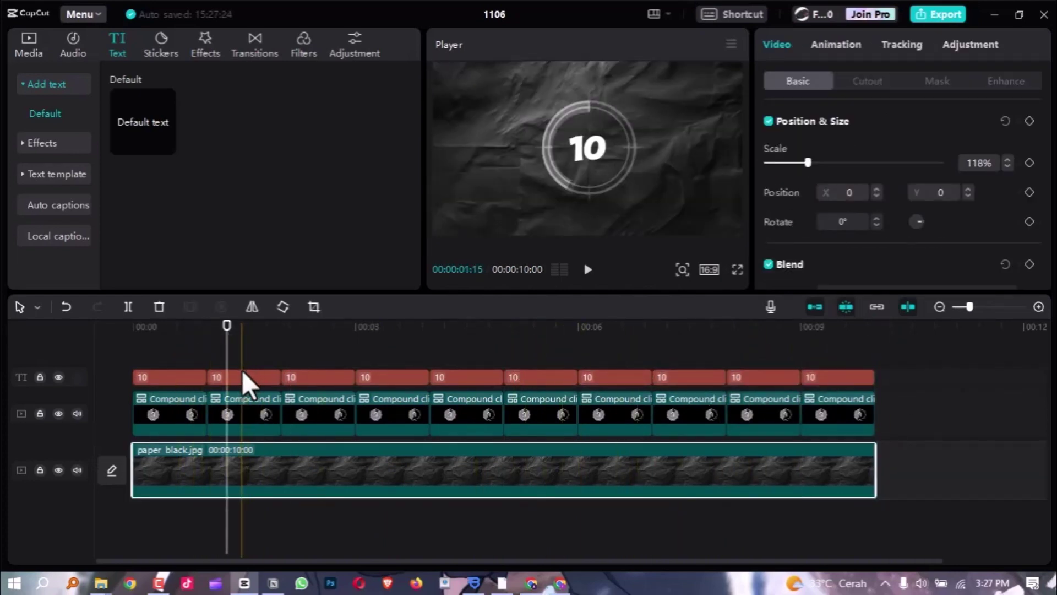
{"action": "left_click", "coordinate": [245, 372]}
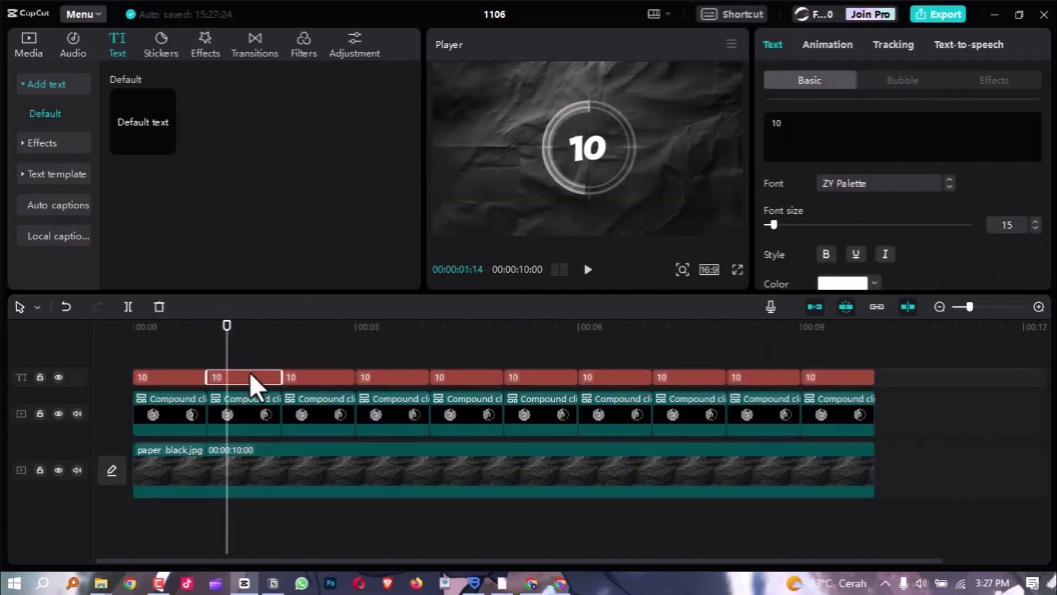
{"action": "left_click", "coordinate": [822, 129]}
{"action": "left_click_drag", "start_coordinate": [764, 122], "coordinate": [763, 122]}
{"action": "type", "text": "9"}
{"action": "left_click", "coordinate": [319, 376]}
{"action": "type", "text": "8"}
{"action": "left_click", "coordinate": [403, 377]}
{"action": "type", "text": "7"}
{"action": "left_click", "coordinate": [467, 377]}
{"action": "type", "text": "6"}
Change the last five number texts to 5, 4, 3, 2 and 1 in order
{"action": "left_click", "coordinate": [543, 377]}
{"action": "type", "text": "5"}
{"action": "left_click", "coordinate": [615, 377]}
{"action": "type", "text": "4"}
{"action": "left_click", "coordinate": [686, 377]}
{"action": "type", "text": "3"}
{"action": "left_click", "coordinate": [758, 377]}
{"action": "type", "text": "2"}
{"action": "left_click", "coordinate": [828, 377]}
{"action": "type", "text": "1"}
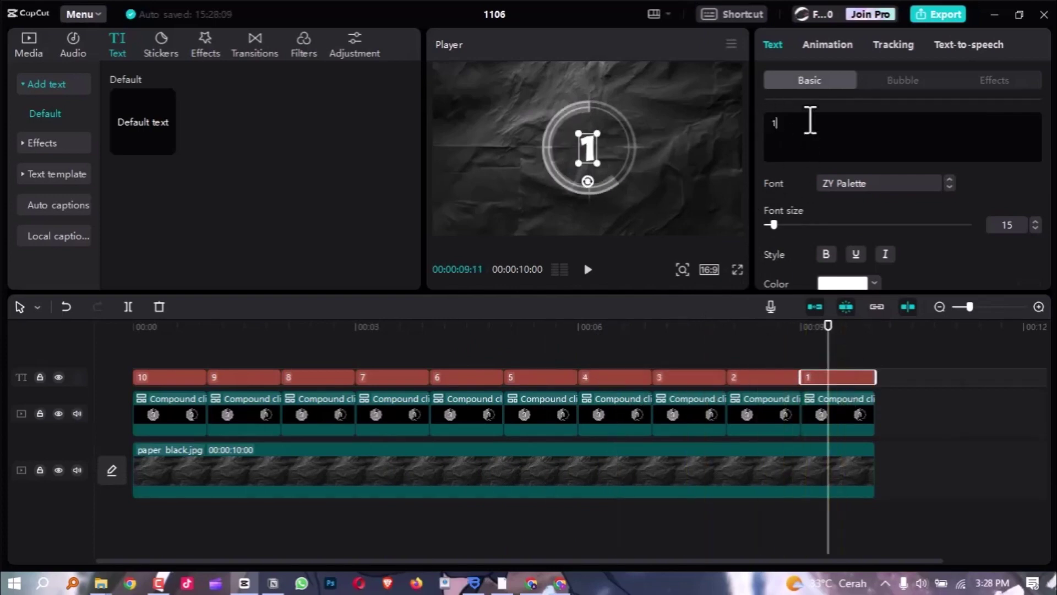
Play back the countdown from the start to check the numbers from 10 to 1
{"action": "left_click_drag", "start_coordinate": [205, 326], "coordinate": [132, 327]}
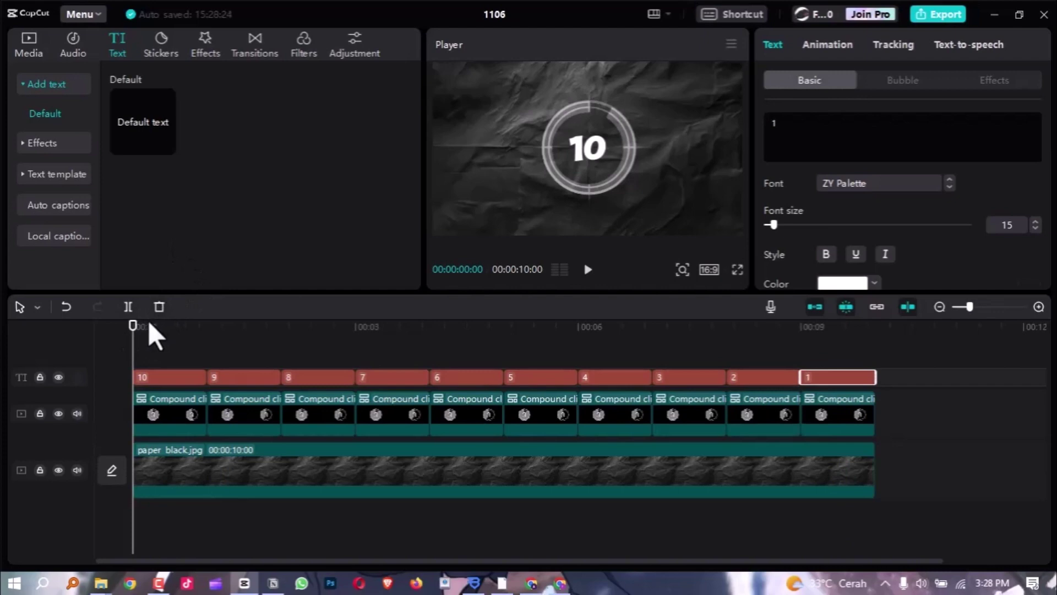
{"action": "key", "text": "space"}
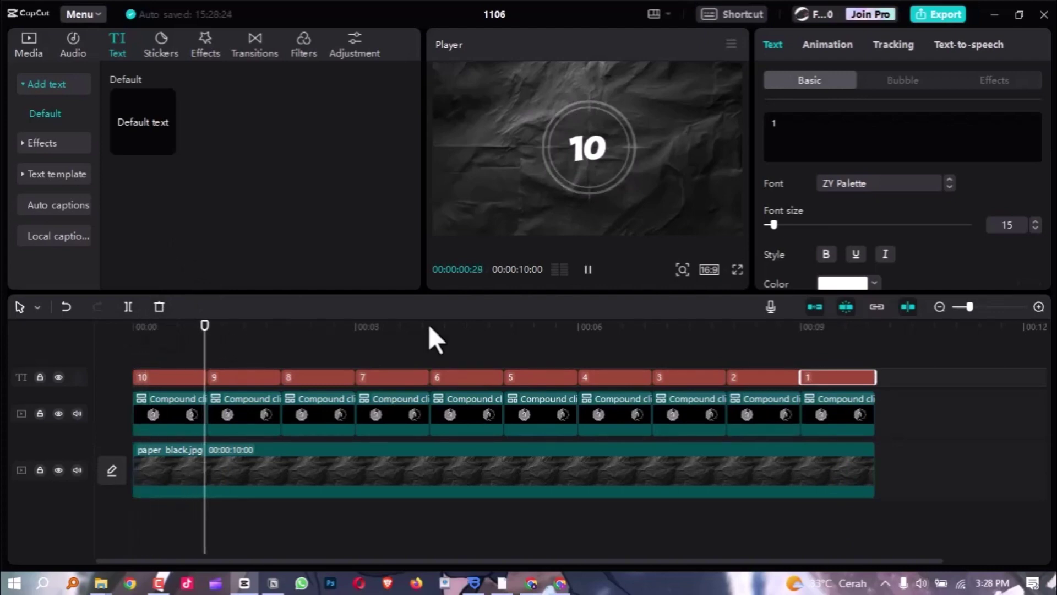
{"action": "left_click", "coordinate": [588, 269]}
{"action": "left_click", "coordinate": [300, 334]}
{"action": "key", "text": "space"}
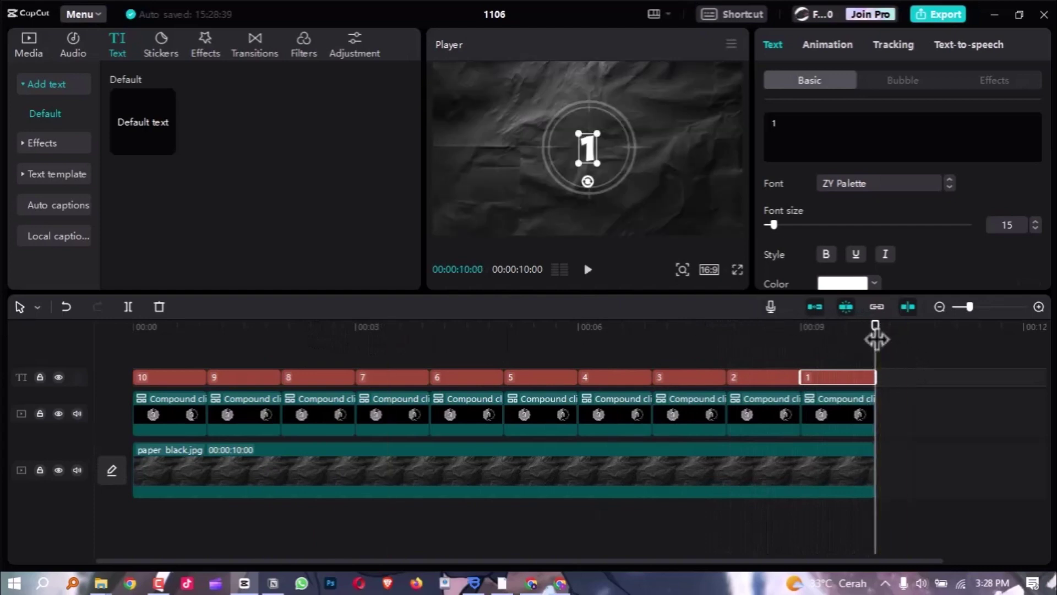
Search the sound effects for "count" and preview the 10-sec countdown sound
{"action": "left_click_drag", "start_coordinate": [875, 339], "coordinate": [127, 356]}
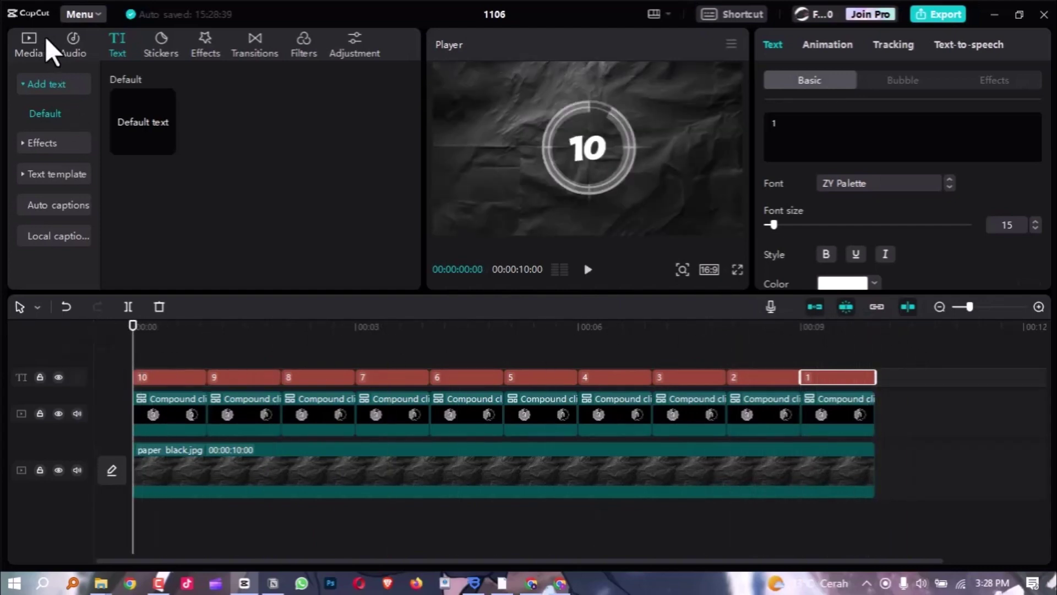
{"action": "left_click", "coordinate": [74, 44]}
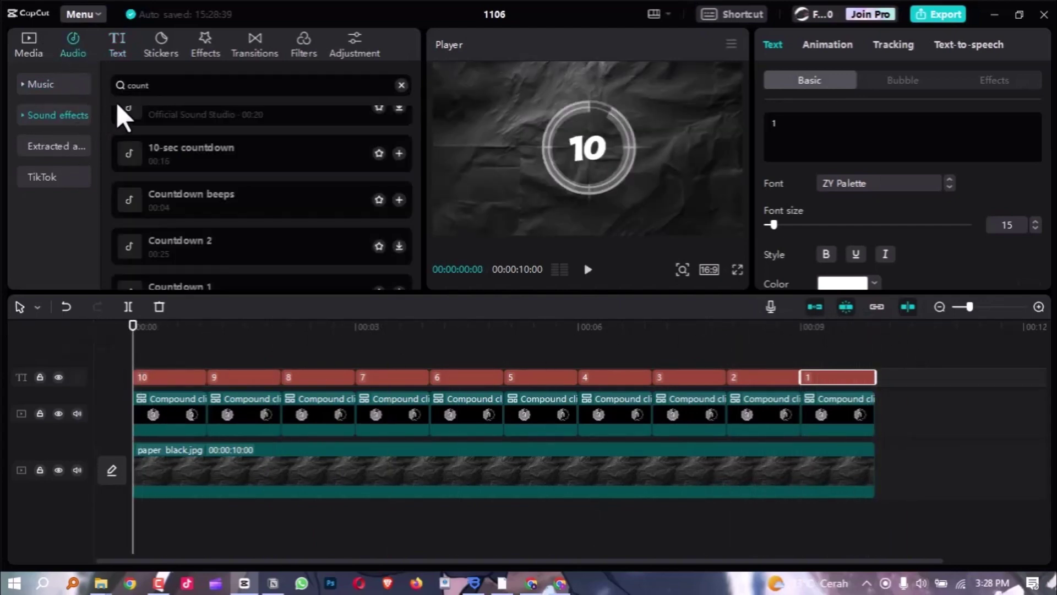
{"action": "left_click", "coordinate": [178, 85]}
{"action": "key", "text": "Return"}
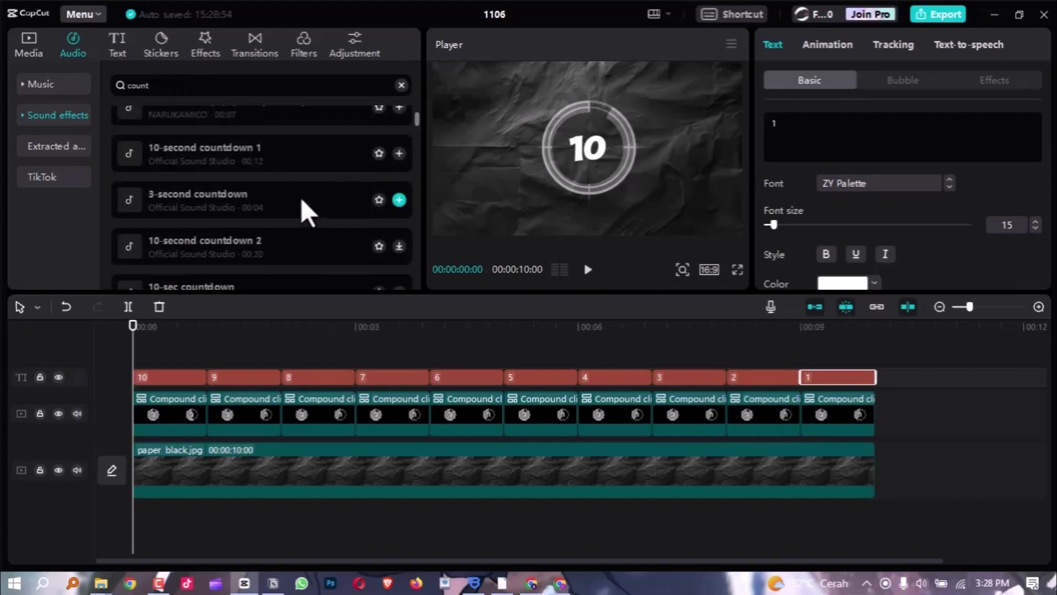
{"action": "scroll", "coordinate": [300, 197], "scroll_direction": "down", "scroll_amount": 2}
{"action": "scroll", "coordinate": [306, 206], "scroll_direction": "down", "scroll_amount": 1}
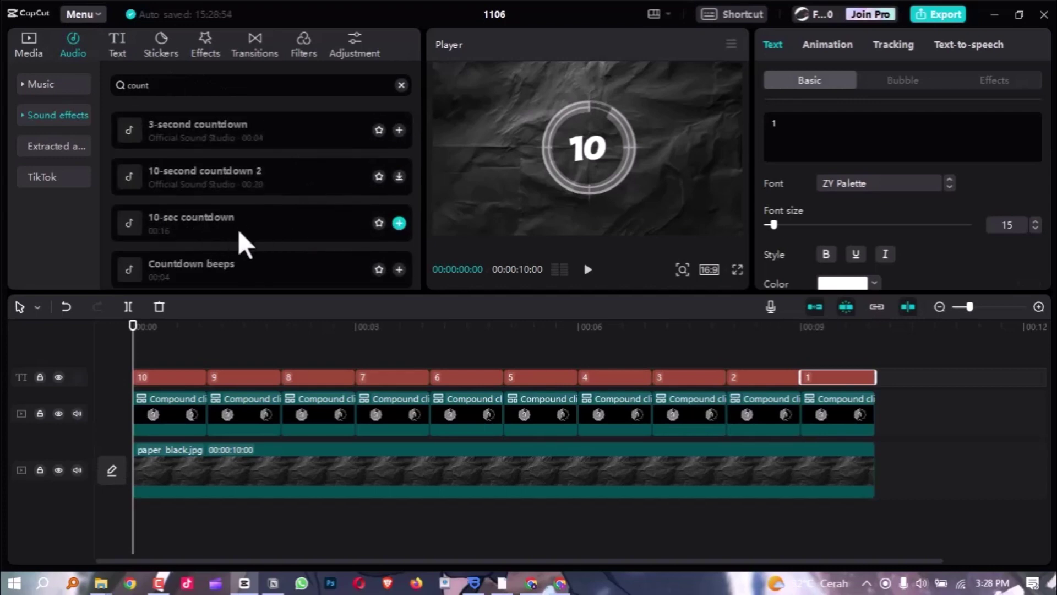
{"action": "left_click", "coordinate": [295, 239]}
{"action": "scroll", "coordinate": [358, 234], "scroll_direction": "down", "scroll_amount": 1}
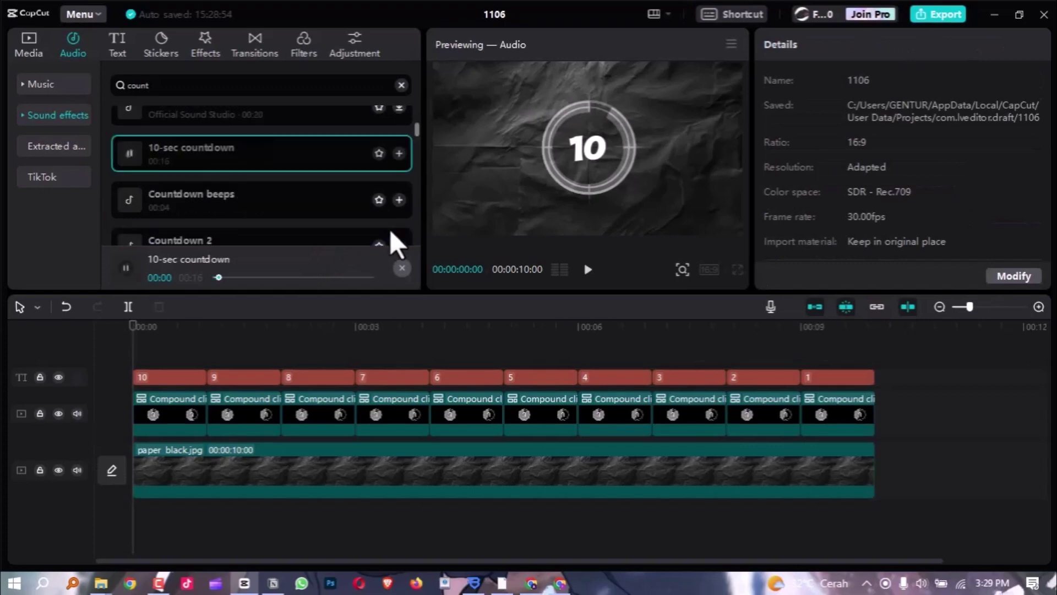
{"action": "left_click", "coordinate": [402, 267]}
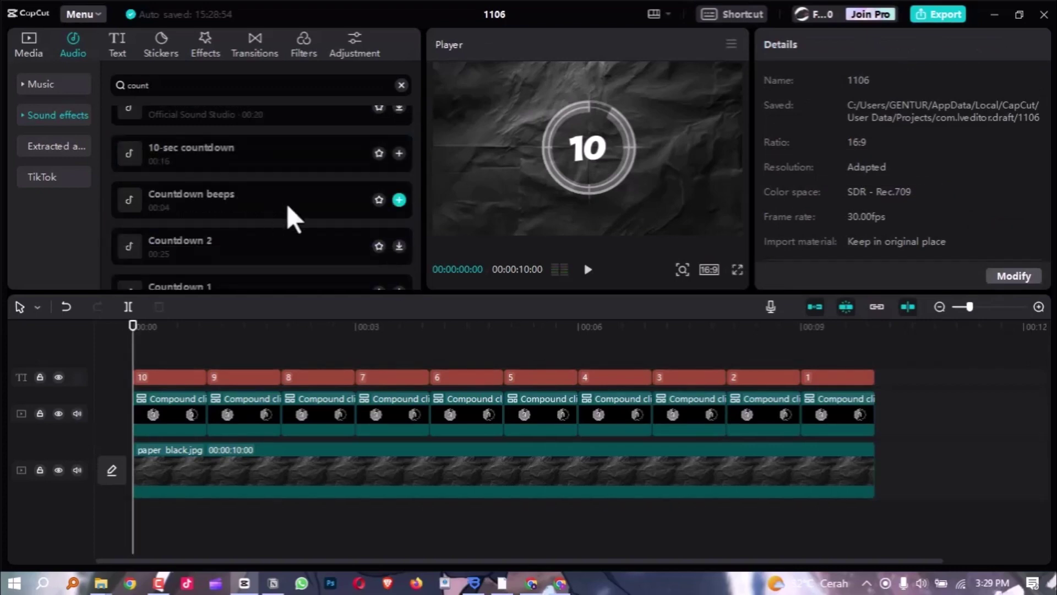
Add the Countdown beeps sound, trim it to a single beep, and align its end with the end of the first second
{"action": "left_click", "coordinate": [399, 200]}
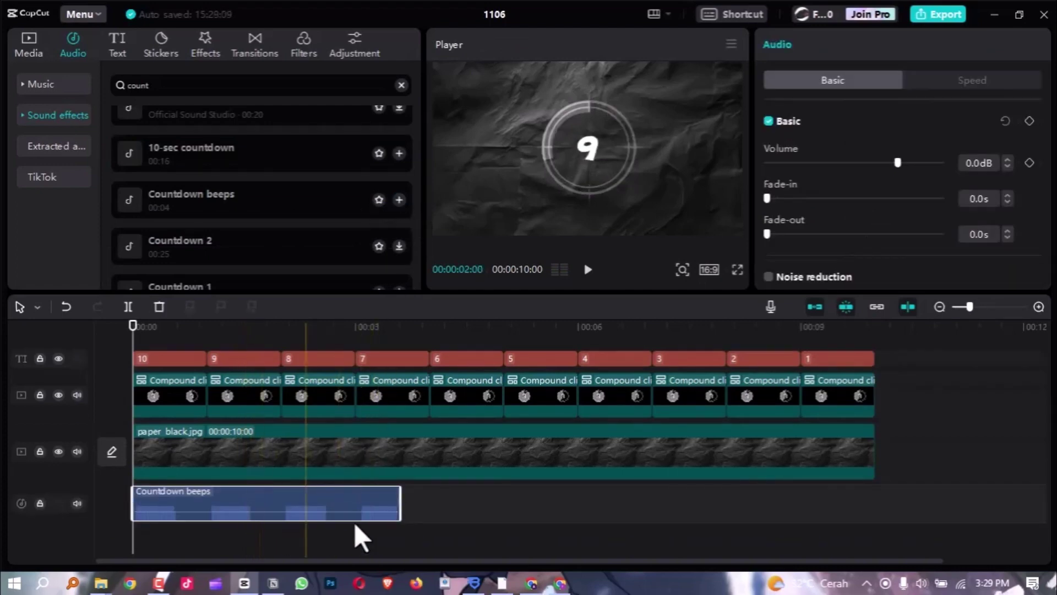
{"action": "left_click_drag", "start_coordinate": [393, 490], "coordinate": [196, 491]}
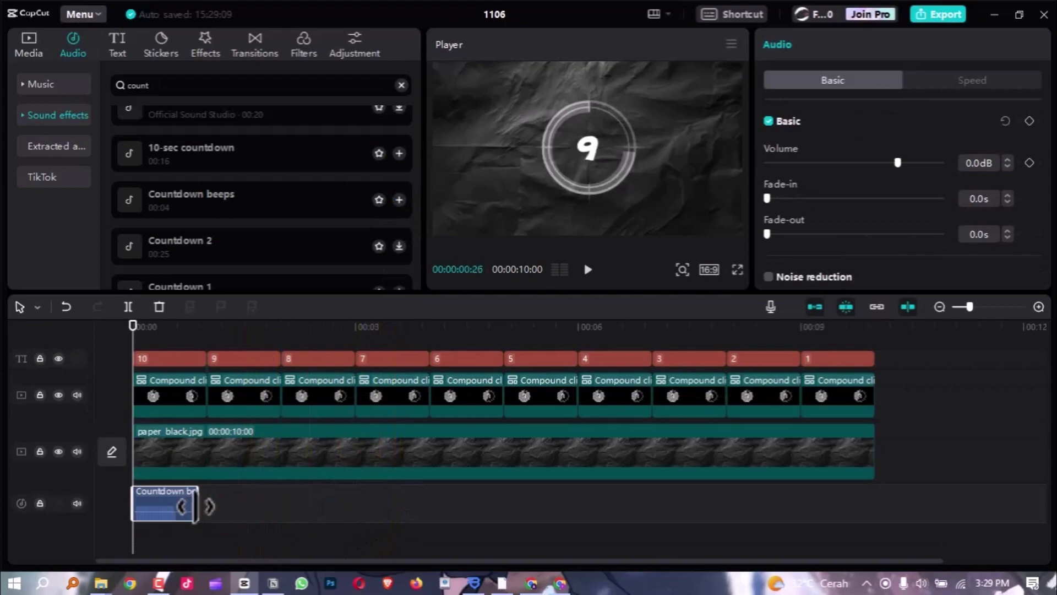
{"action": "scroll", "coordinate": [244, 519], "scroll_direction": "up", "scroll_amount": 2}
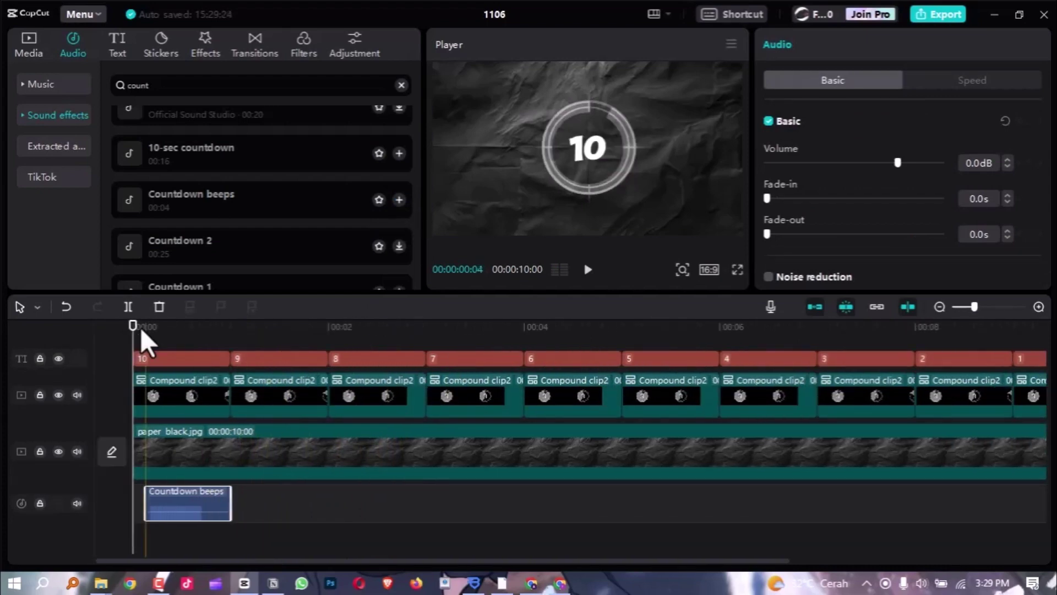
{"action": "left_click", "coordinate": [588, 270]}
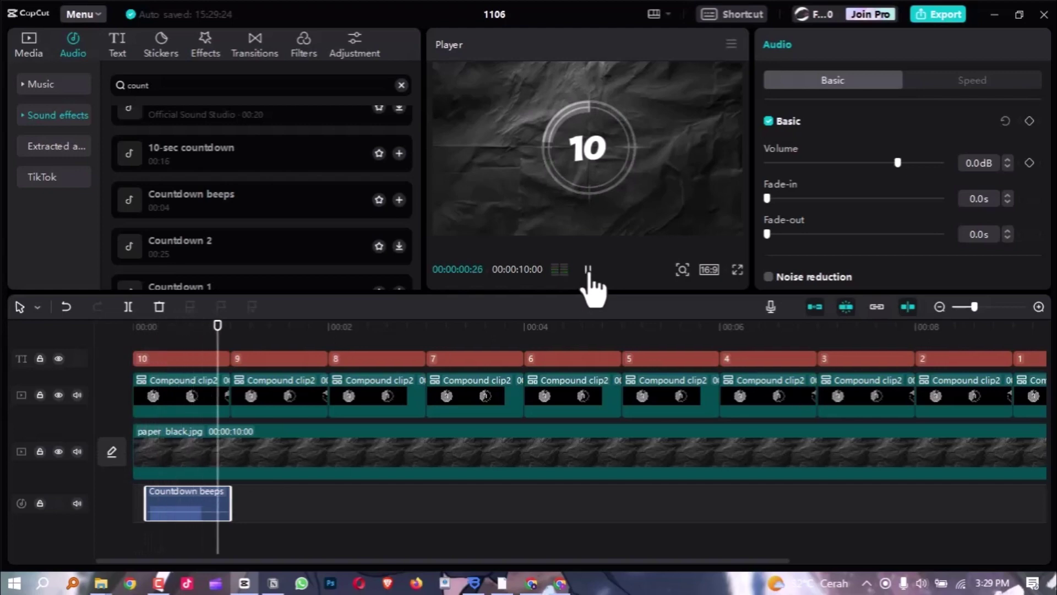
{"action": "left_click", "coordinate": [588, 269]}
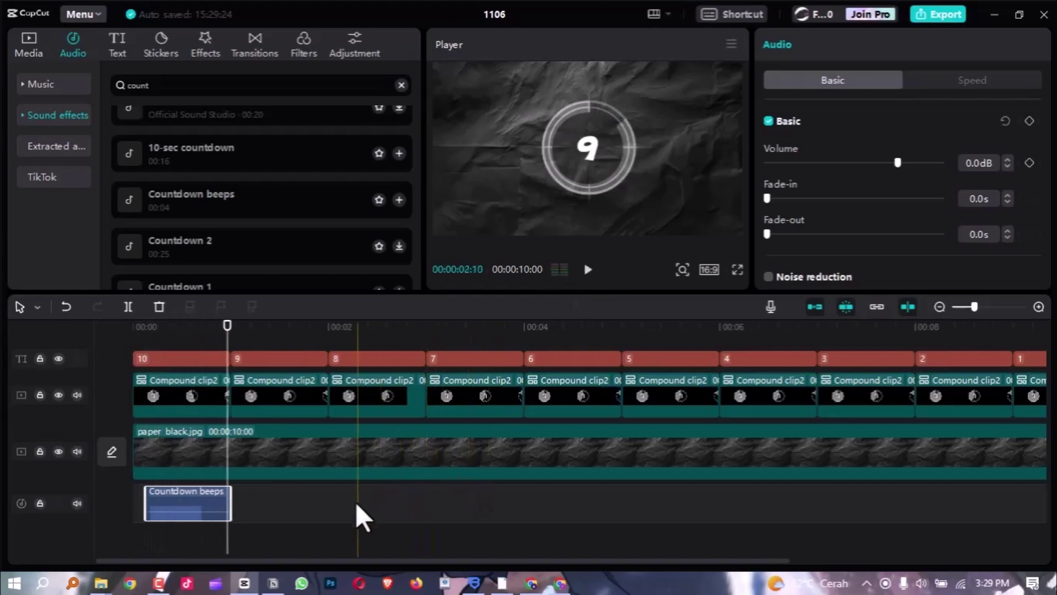
Copy the trimmed countdown beep beneath each number from 9 to 4
{"action": "scroll", "coordinate": [329, 499], "scroll_direction": "down", "scroll_amount": 5, "text": "ctrl"}
{"action": "left_click", "coordinate": [246, 499]}
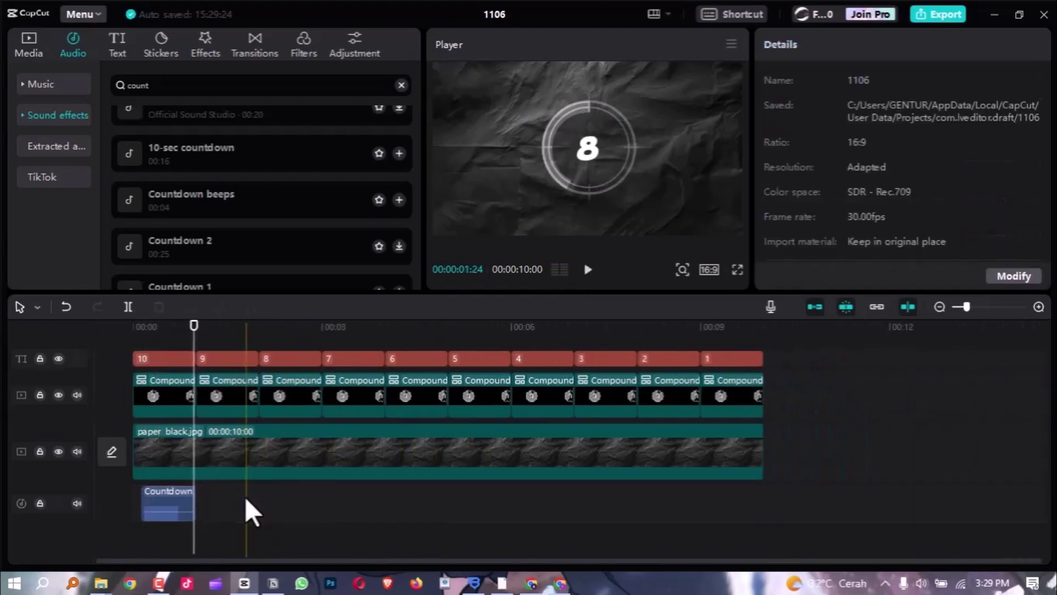
{"action": "left_click", "coordinate": [196, 323]}
{"action": "left_click", "coordinate": [183, 491]}
{"action": "left_click_drag", "start_coordinate": [183, 491], "coordinate": [301, 495], "text": "alt"}
{"action": "left_click_drag", "start_coordinate": [301, 496], "coordinate": [372, 495], "text": "alt"}
{"action": "left_click", "coordinate": [394, 325]}
{"action": "scroll", "coordinate": [416, 444], "scroll_direction": "up", "scroll_amount": 4, "text": "ctrl"}
{"action": "key", "text": "ctrl+v"}
{"action": "left_click", "coordinate": [522, 325]}
{"action": "key", "text": "ctrl+v"}
{"action": "left_click", "coordinate": [678, 325]}
{"action": "key", "text": "ctrl+v"}
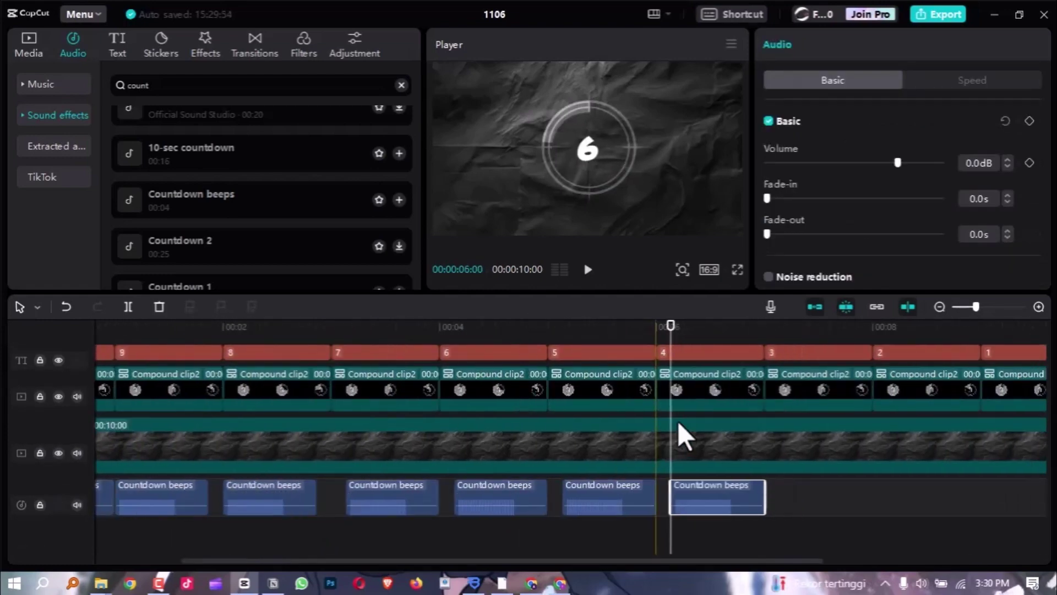
Paste the countdown beep beneath the numbers 3, 2 and 1
{"action": "scroll", "coordinate": [678, 421], "scroll_direction": "down", "scroll_amount": 2, "text": "ctrl"}
{"action": "left_click", "coordinate": [547, 325]}
{"action": "key", "text": "ctrl+v"}
{"action": "left_click", "coordinate": [621, 326]}
{"action": "key", "text": "ctrl+v"}
{"action": "left_click", "coordinate": [695, 328]}
{"action": "key", "text": "ctrl+v"}
{"action": "scroll", "coordinate": [695, 330], "scroll_direction": "down", "scroll_amount": 2, "text": "ctrl"}
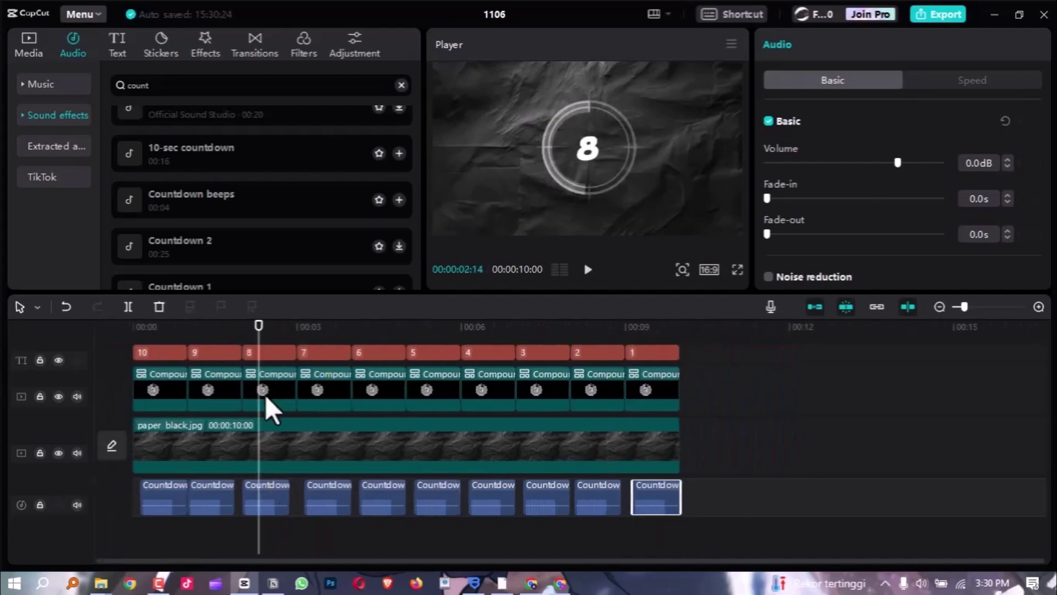
Shift the beeps under the numbers 9 and 8 slightly later to match their seconds
{"action": "scroll", "coordinate": [266, 394], "scroll_direction": "up", "scroll_amount": 2, "text": "ctrl"}
{"action": "left_click_drag", "start_coordinate": [279, 496], "coordinate": [288, 496]}
{"action": "left_click_drag", "start_coordinate": [385, 494], "coordinate": [394, 494]}
{"action": "scroll", "coordinate": [504, 451], "scroll_direction": "down", "scroll_amount": 4, "text": "ctrl"}
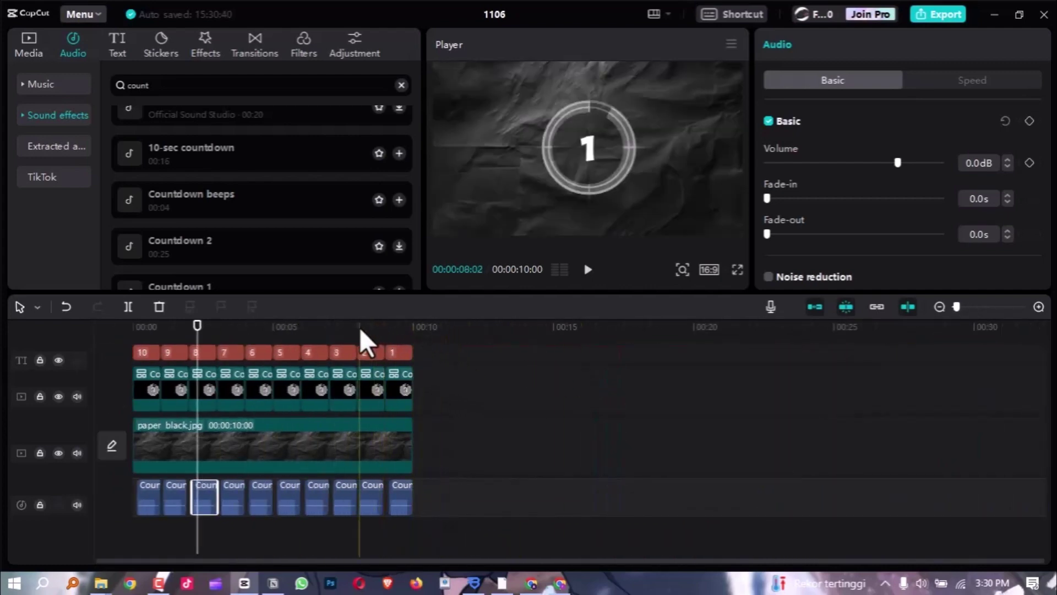
Place the video Winter - 15245.mp4 directly after the last ring clip at the 10-second mark
{"action": "left_click_drag", "start_coordinate": [173, 324], "coordinate": [411, 339]}
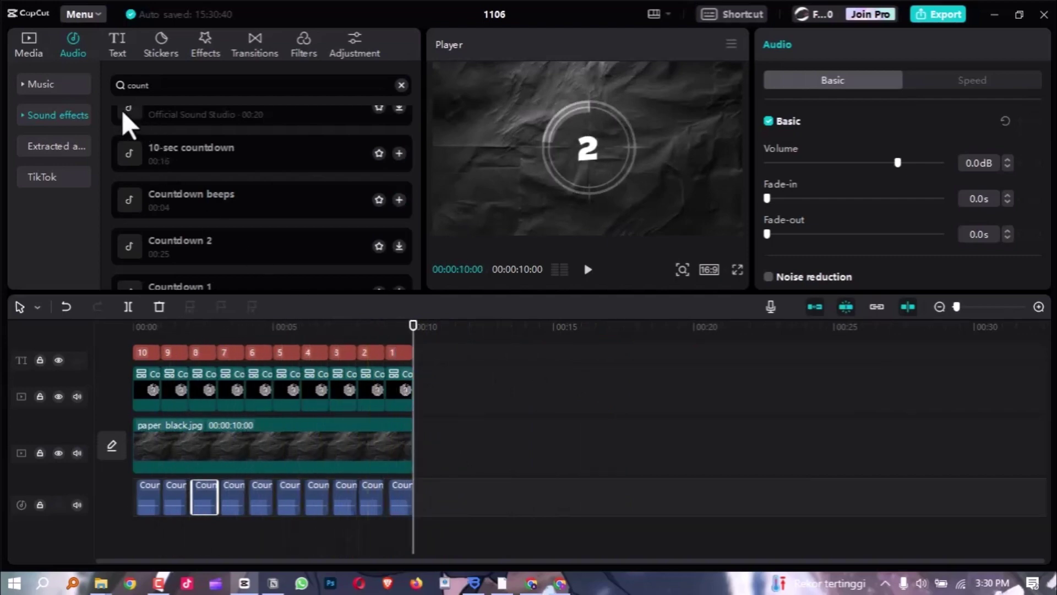
{"action": "left_click", "coordinate": [30, 43]}
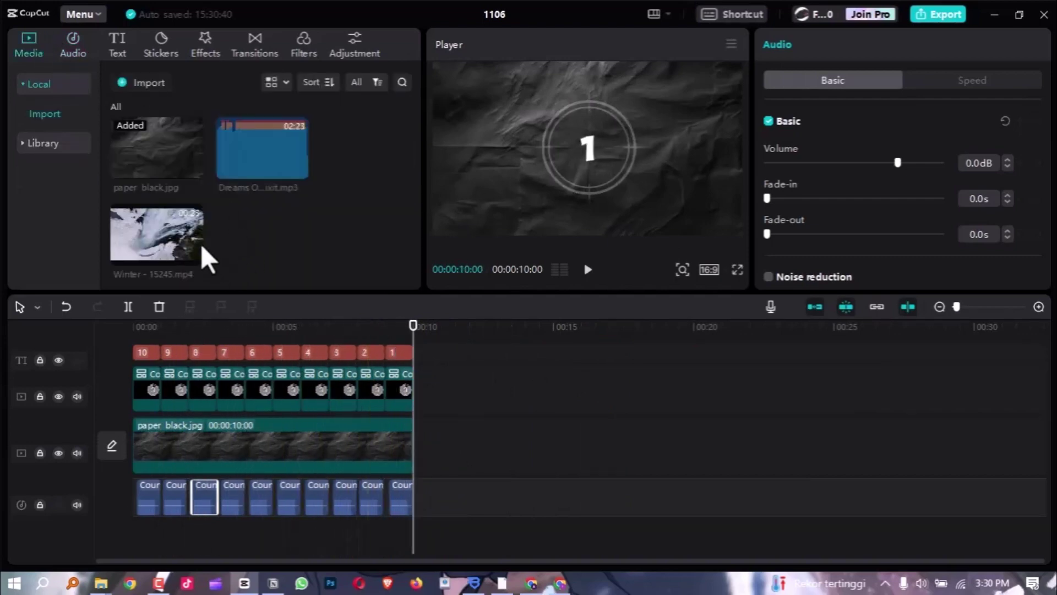
{"action": "left_click_drag", "start_coordinate": [161, 233], "coordinate": [472, 392]}
{"action": "scroll", "coordinate": [430, 370], "scroll_direction": "up", "scroll_amount": 3}
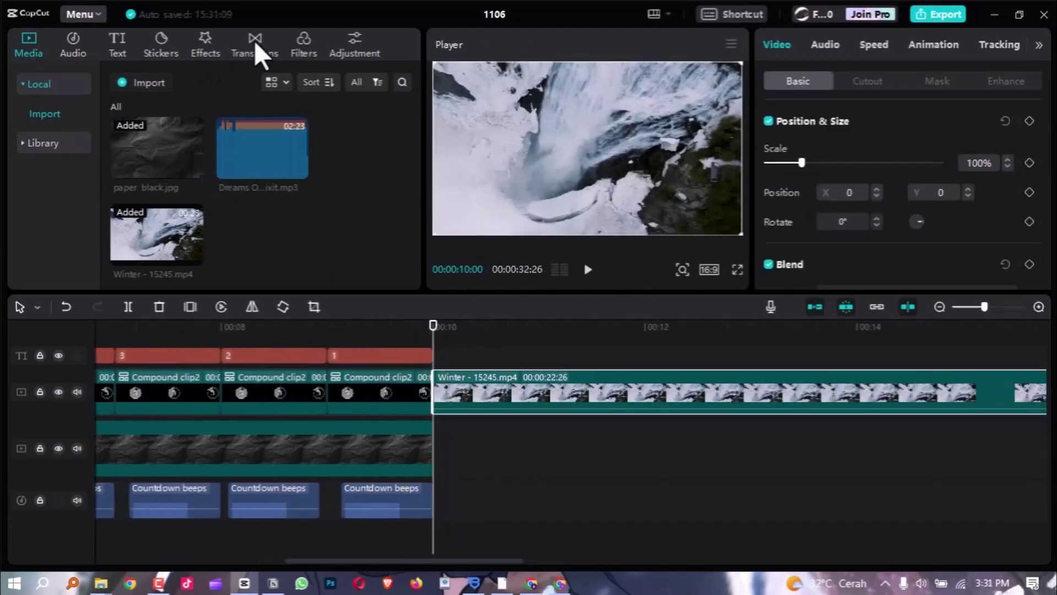
Add the Glitch transition between the last ring clip and the Winter video, and play the cut back
{"action": "left_click", "coordinate": [256, 36]}
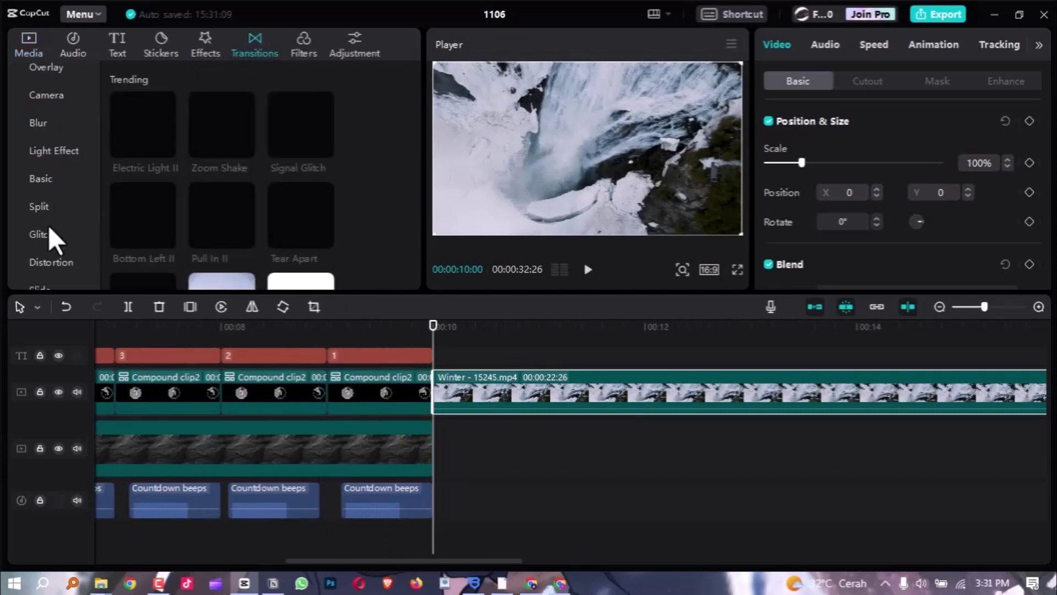
{"action": "scroll", "coordinate": [48, 162], "scroll_direction": "down", "scroll_amount": 2}
{"action": "left_click", "coordinate": [41, 164]}
{"action": "scroll", "coordinate": [195, 192], "scroll_direction": "down", "scroll_amount": 2}
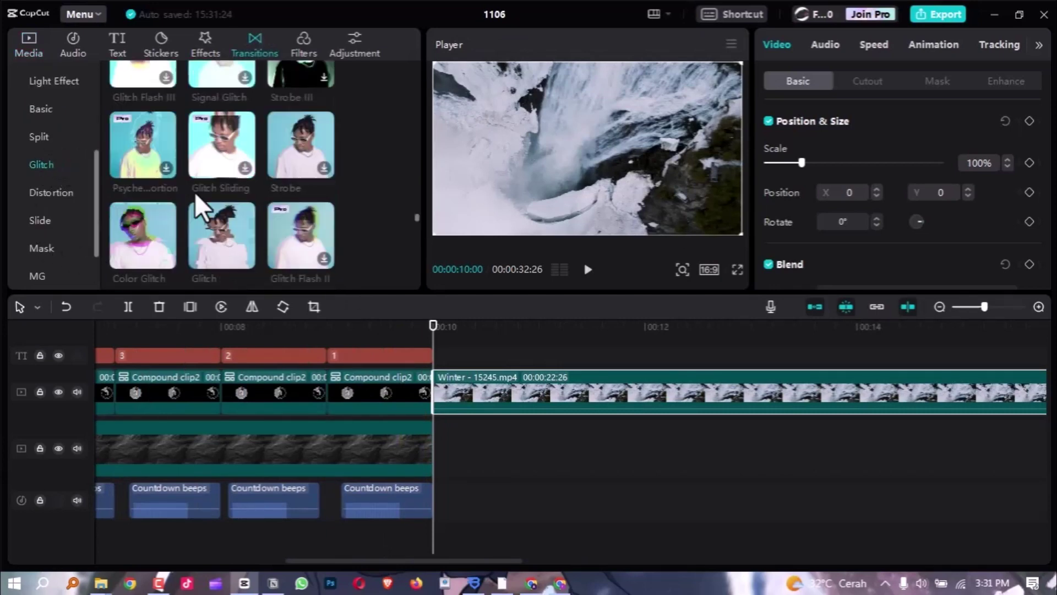
{"action": "left_click", "coordinate": [245, 257]}
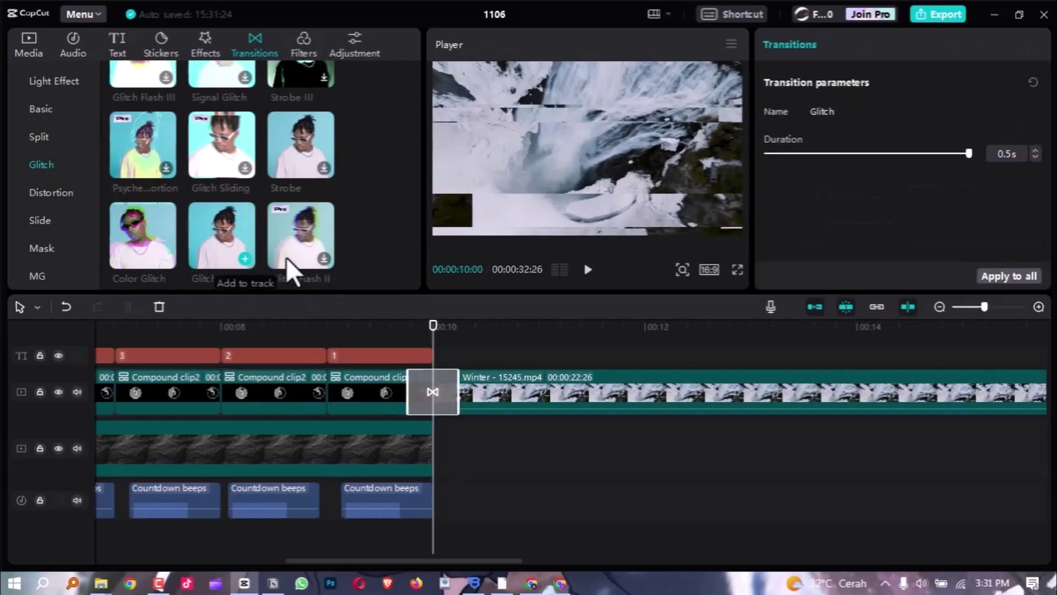
{"action": "left_click", "coordinate": [387, 321]}
{"action": "key", "text": "space"}
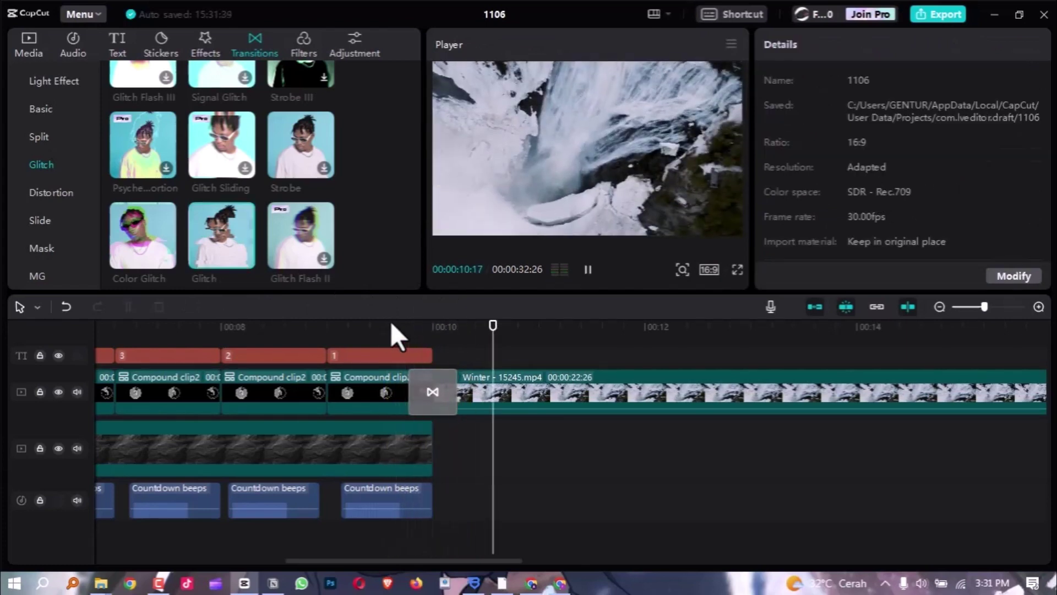
{"action": "left_click", "coordinate": [392, 321]}
{"action": "key", "text": "space"}
{"action": "key", "text": "space"}
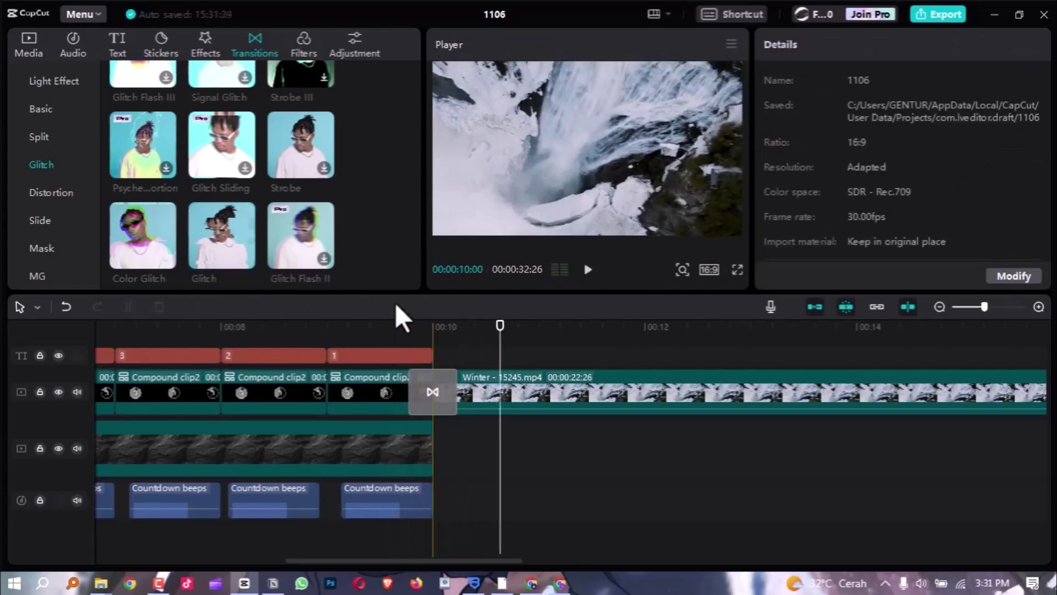
Add the music Dreams Of River Ganga - Hanu Dixit.mp3 to start right after the transition, and play it back
{"action": "left_click", "coordinate": [30, 39]}
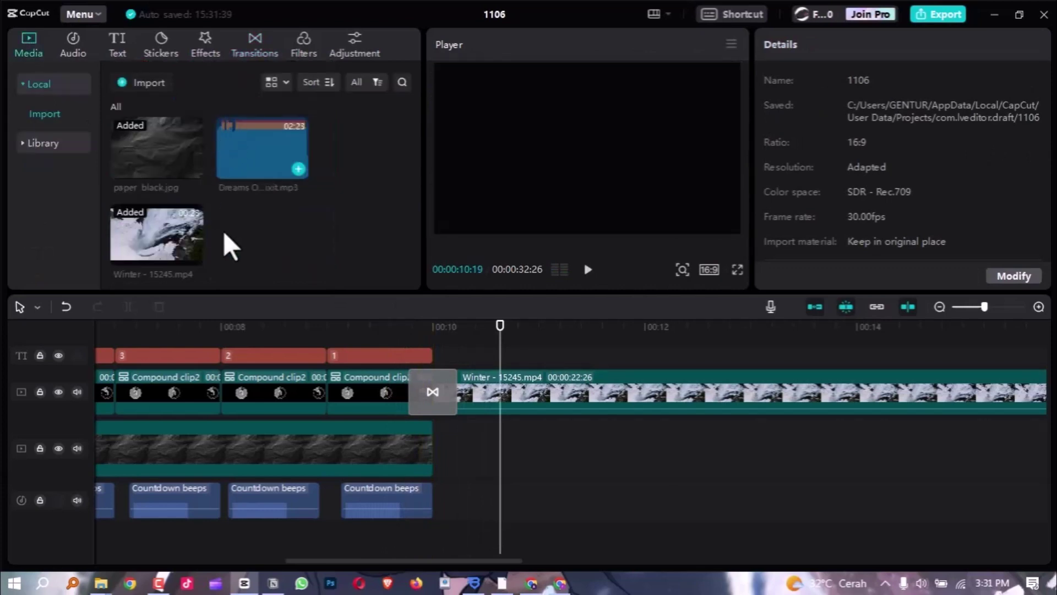
{"action": "mouse_move", "coordinate": [297, 169]}
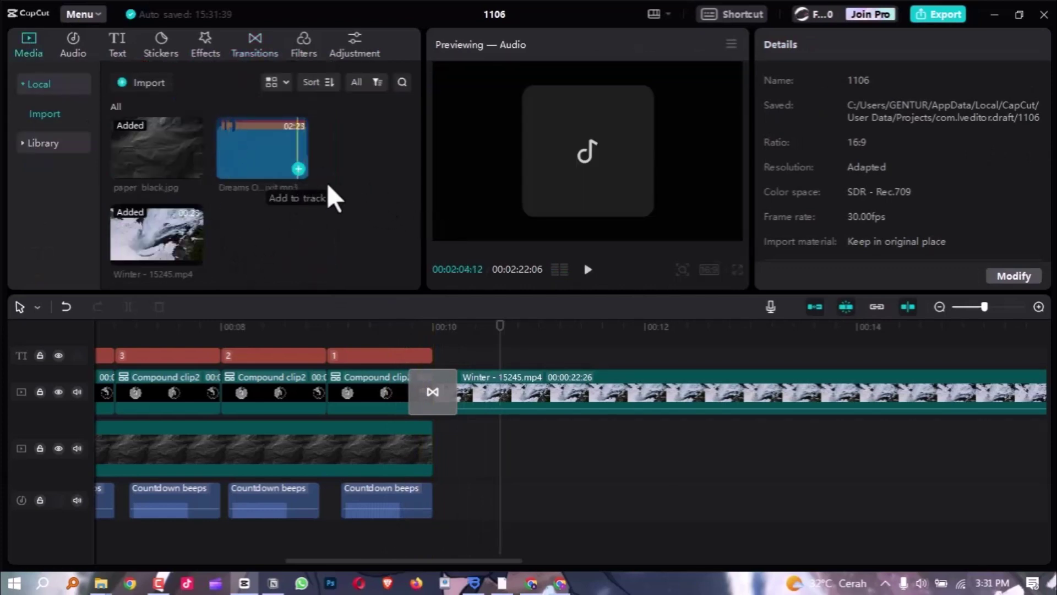
{"action": "left_click", "coordinate": [298, 169]}
{"action": "scroll", "coordinate": [635, 478], "scroll_direction": "down", "scroll_amount": 4}
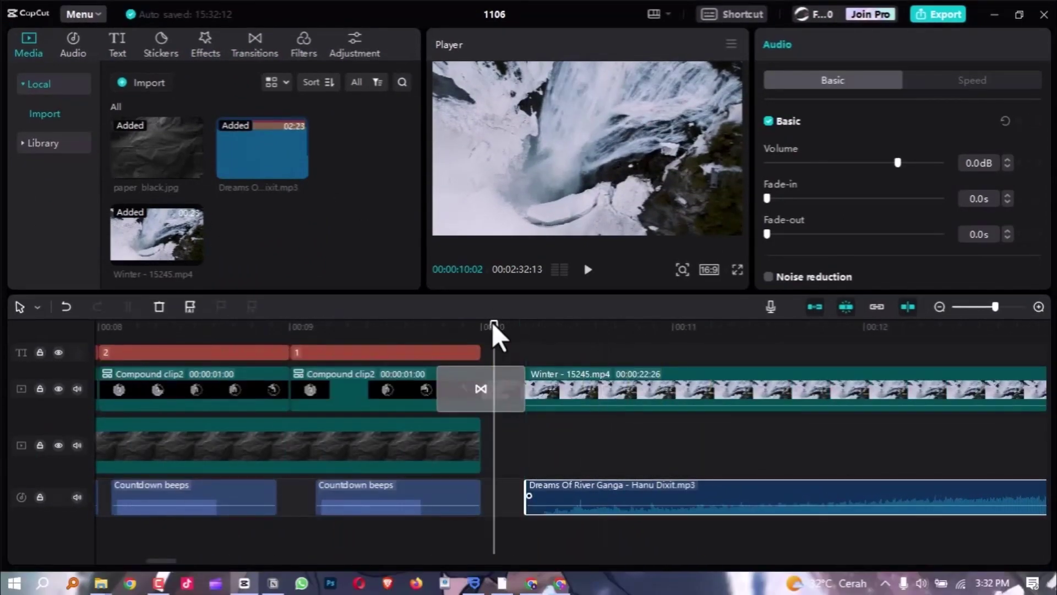
{"action": "key", "text": "space"}
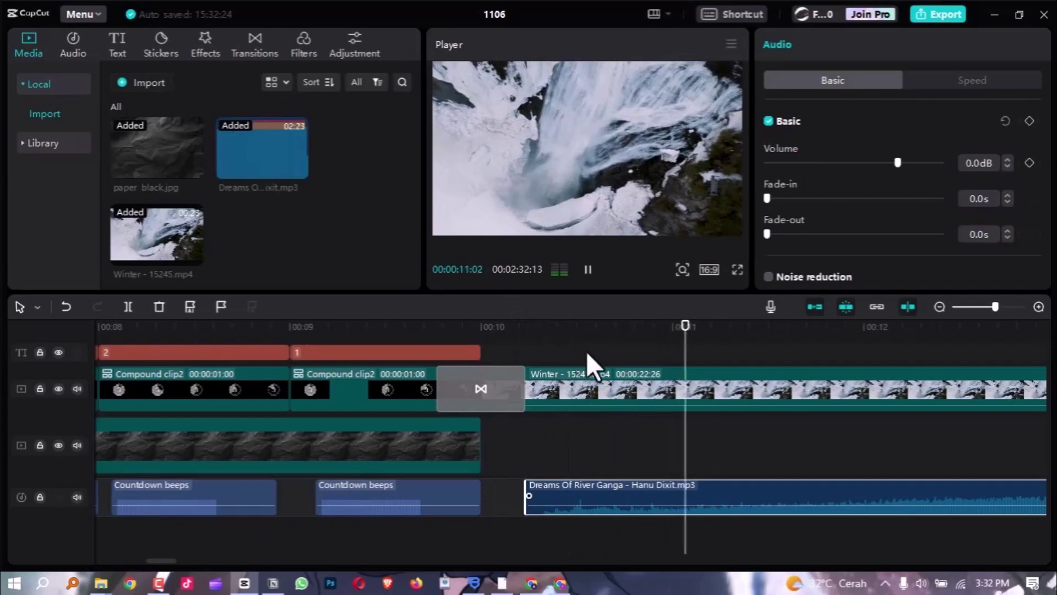
Split the music and the Winter video at the 18-second mark and delete the parts after it
{"action": "scroll", "coordinate": [619, 381], "scroll_direction": "down", "scroll_amount": 1}
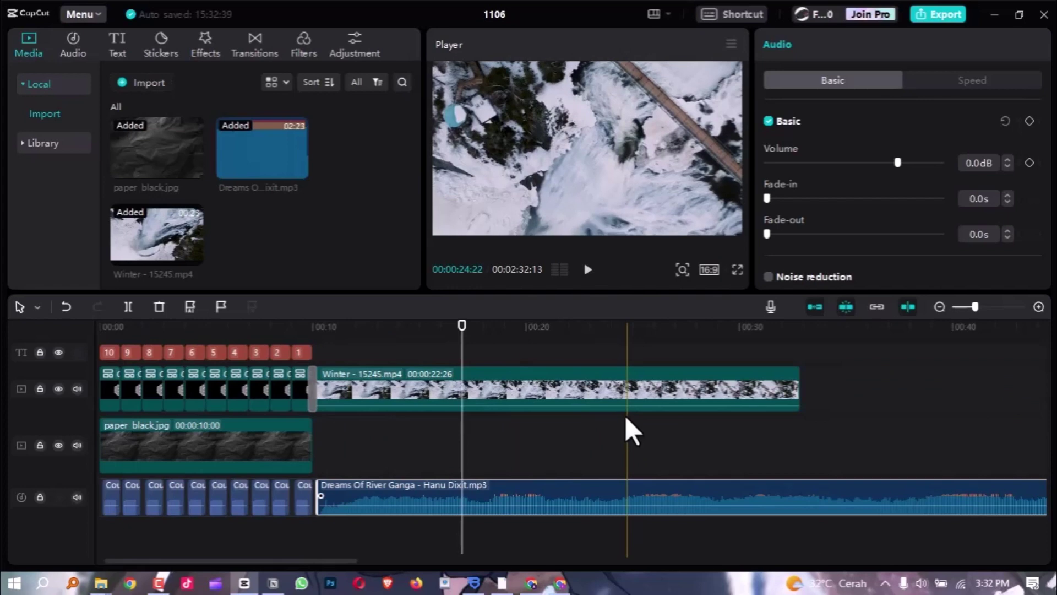
{"action": "key", "text": "b"}
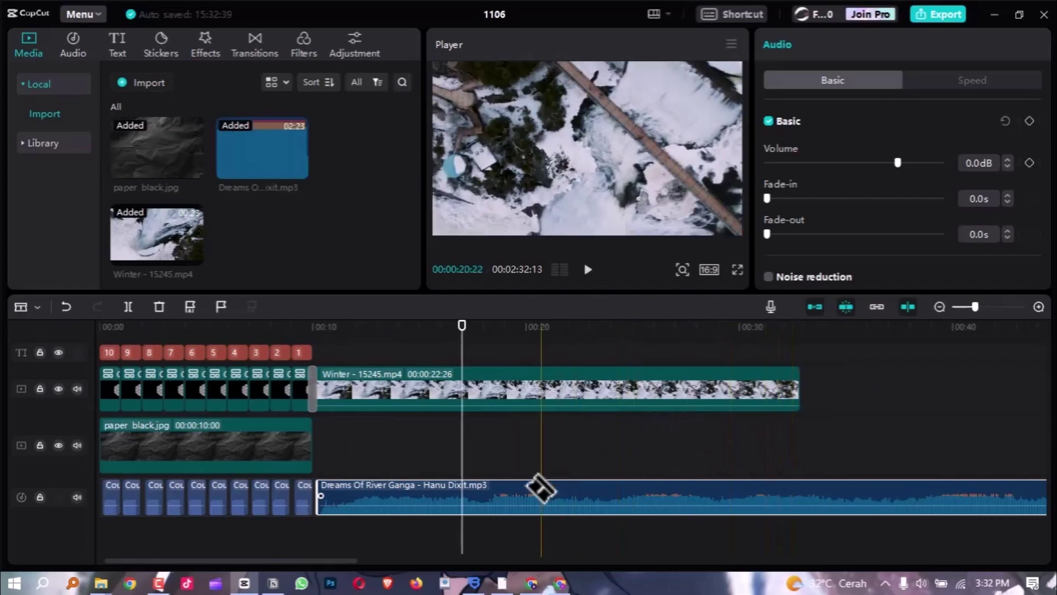
{"action": "left_click", "coordinate": [484, 499]}
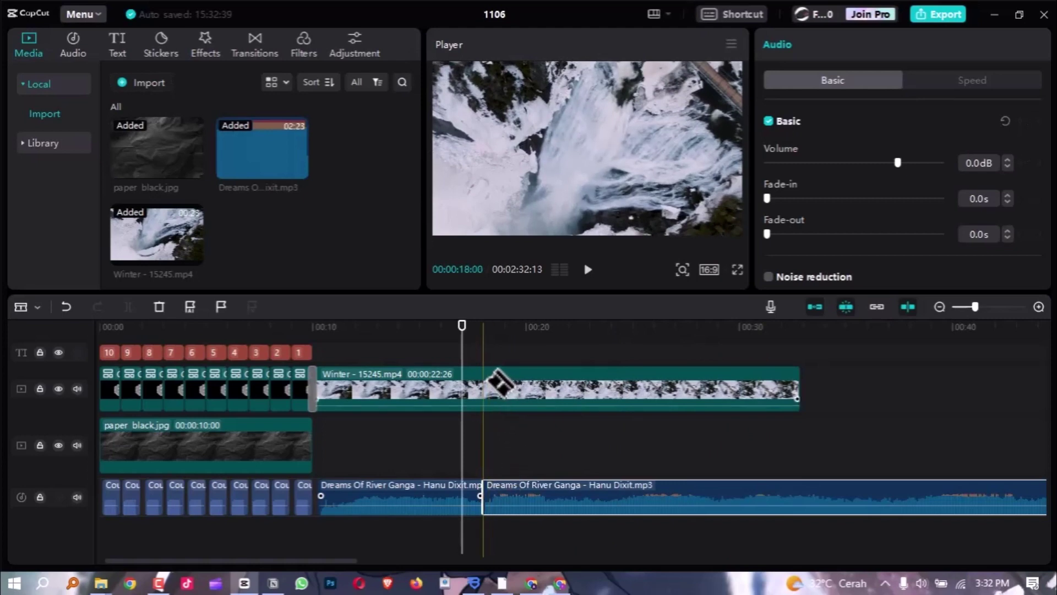
{"action": "key", "text": "a"}
{"action": "left_click", "coordinate": [543, 382]}
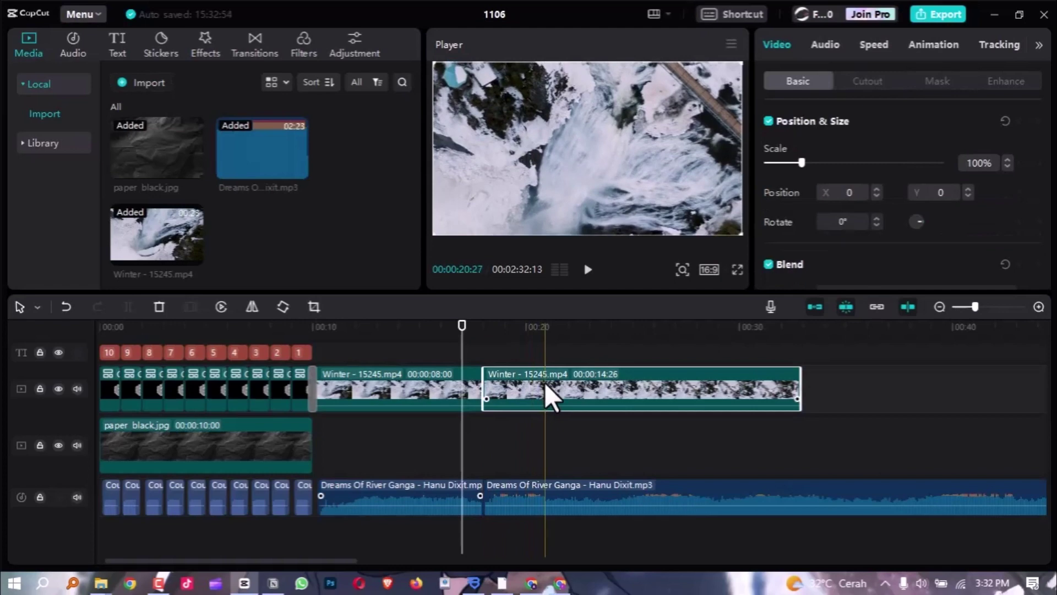
{"action": "key", "text": "Delete"}
{"action": "left_click", "coordinate": [553, 484]}
{"action": "key", "text": "Delete"}
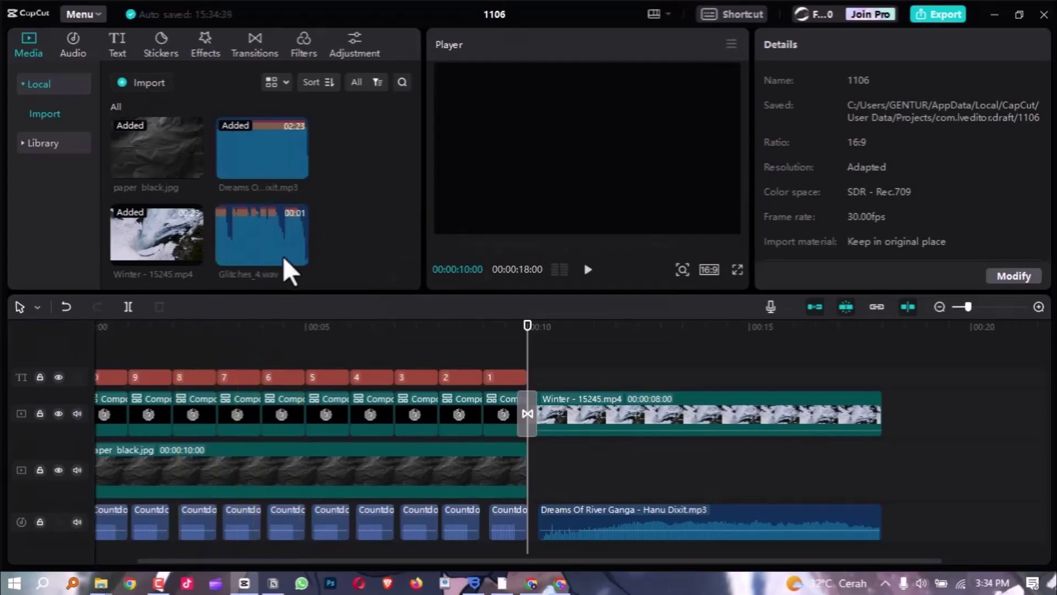
Place Glitches_4.wav on a separate audio track starting at the beginning of the Glitch transition, and play it back
{"action": "left_click_drag", "start_coordinate": [282, 257], "coordinate": [528, 555]}
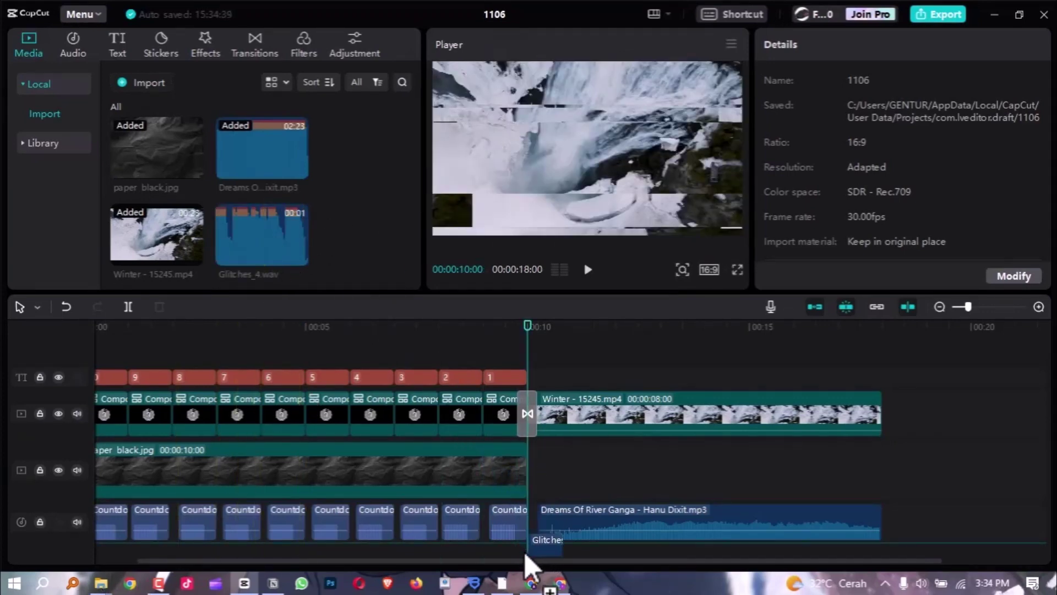
{"action": "scroll", "coordinate": [549, 497], "scroll_direction": "up", "scroll_amount": 2}
{"action": "left_click_drag", "start_coordinate": [549, 497], "coordinate": [521, 489]}
{"action": "left_click", "coordinate": [433, 323]}
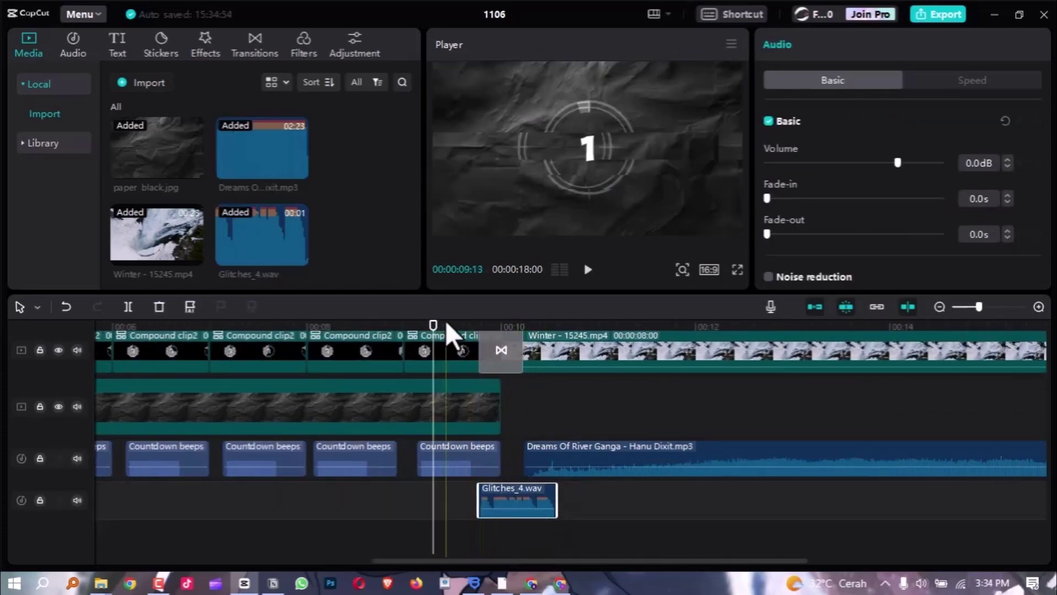
{"action": "key", "text": "space"}
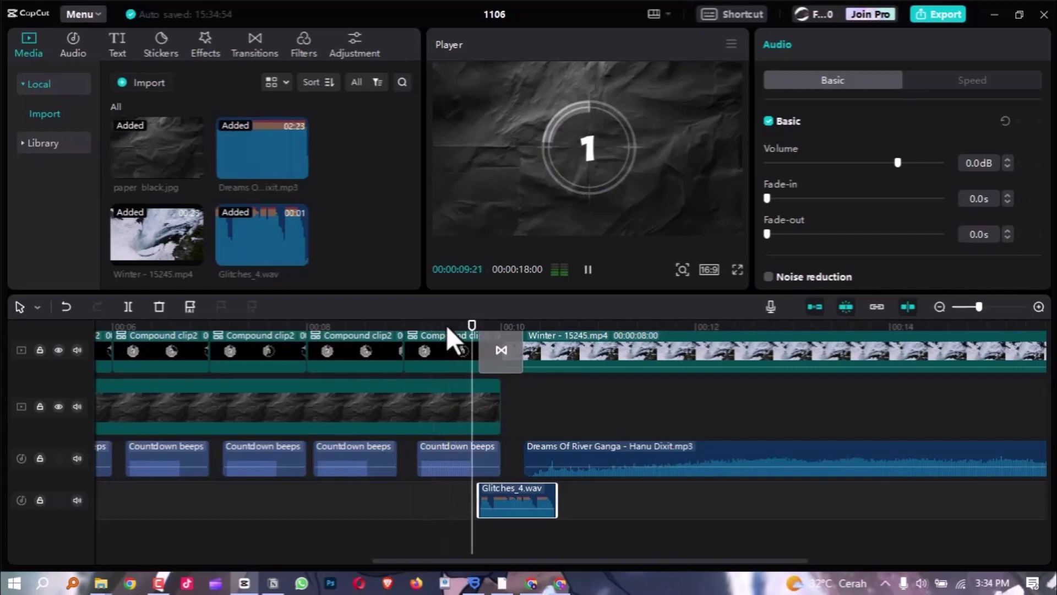
Lower the volume of Glitches_4.wav to -10.9 dB and play the sequence back
{"action": "left_click", "coordinate": [478, 324]}
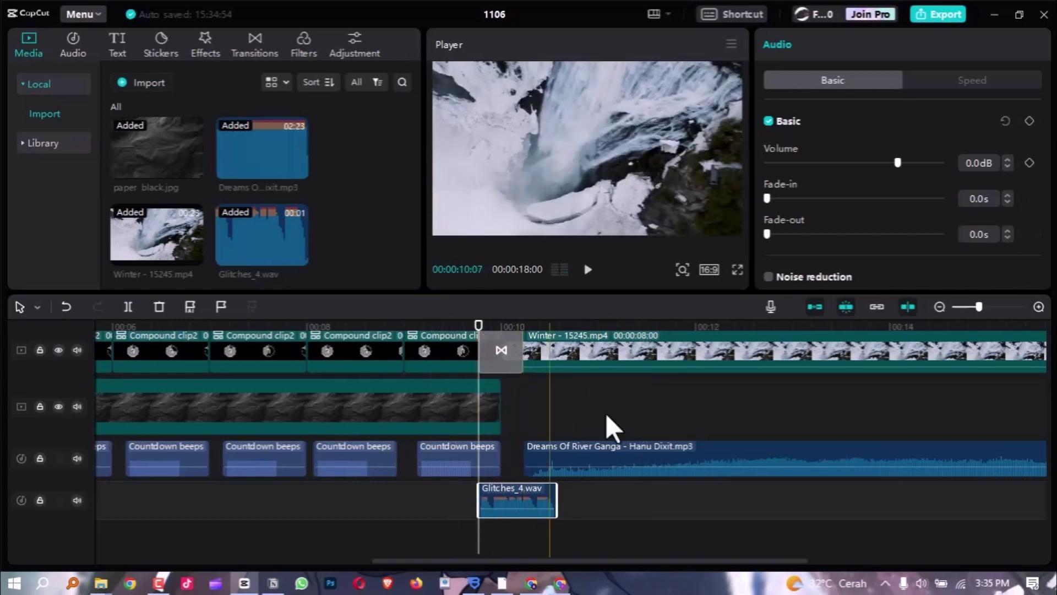
{"action": "left_click_drag", "start_coordinate": [889, 164], "coordinate": [873, 162]}
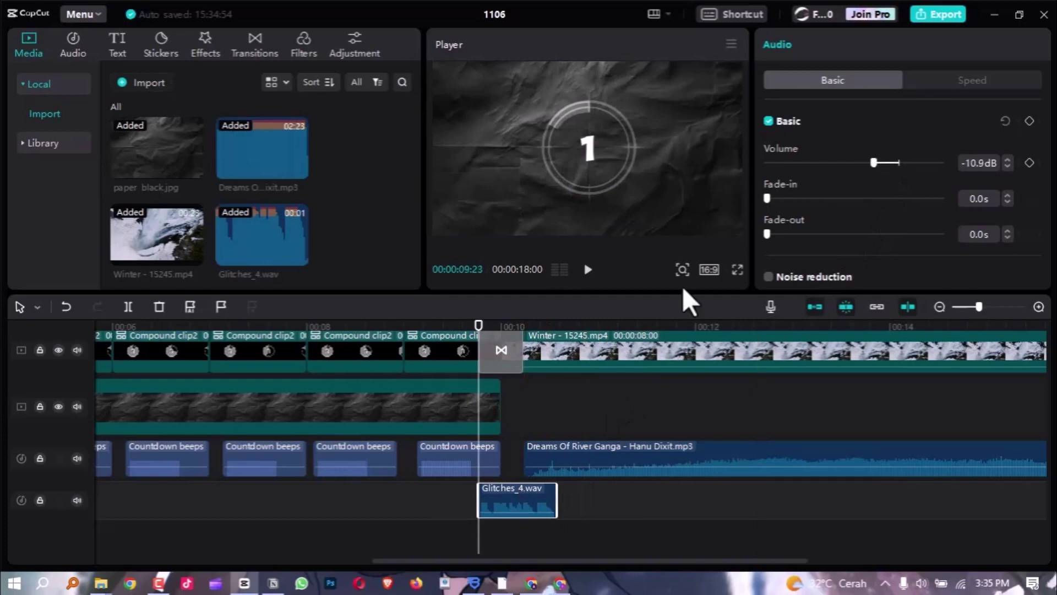
{"action": "left_click", "coordinate": [447, 324]}
{"action": "key", "text": "space"}
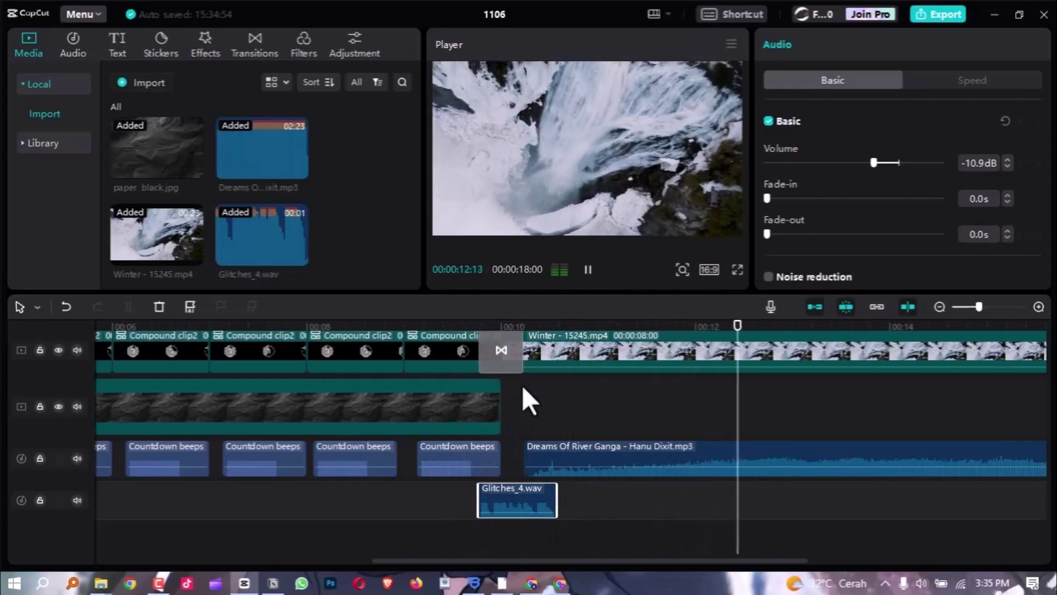
{"action": "scroll", "coordinate": [523, 394], "scroll_direction": "down", "scroll_amount": 1}
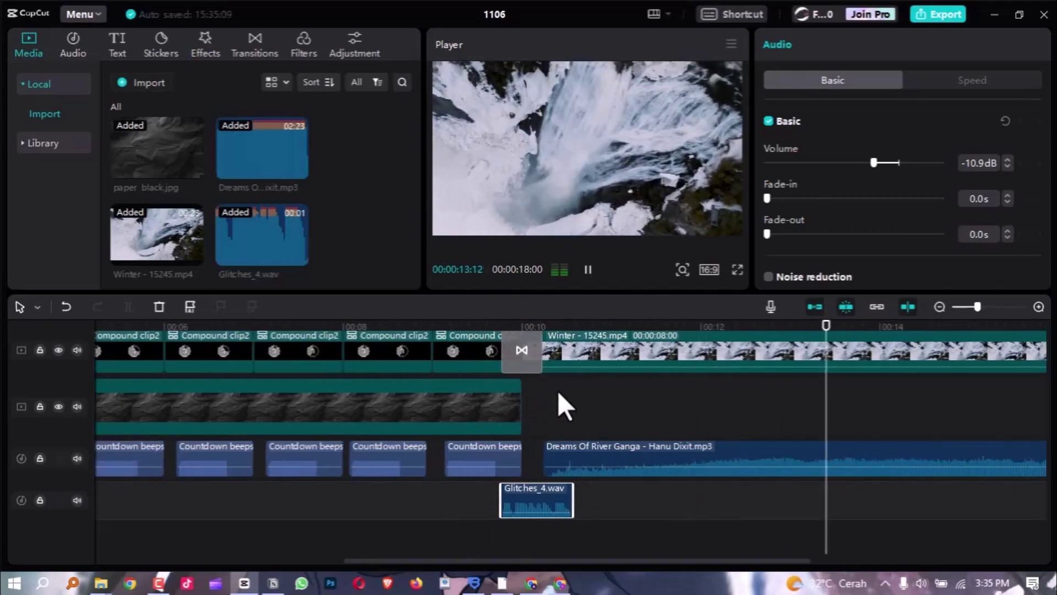
{"action": "scroll", "coordinate": [605, 393], "scroll_direction": "down", "scroll_amount": 1}
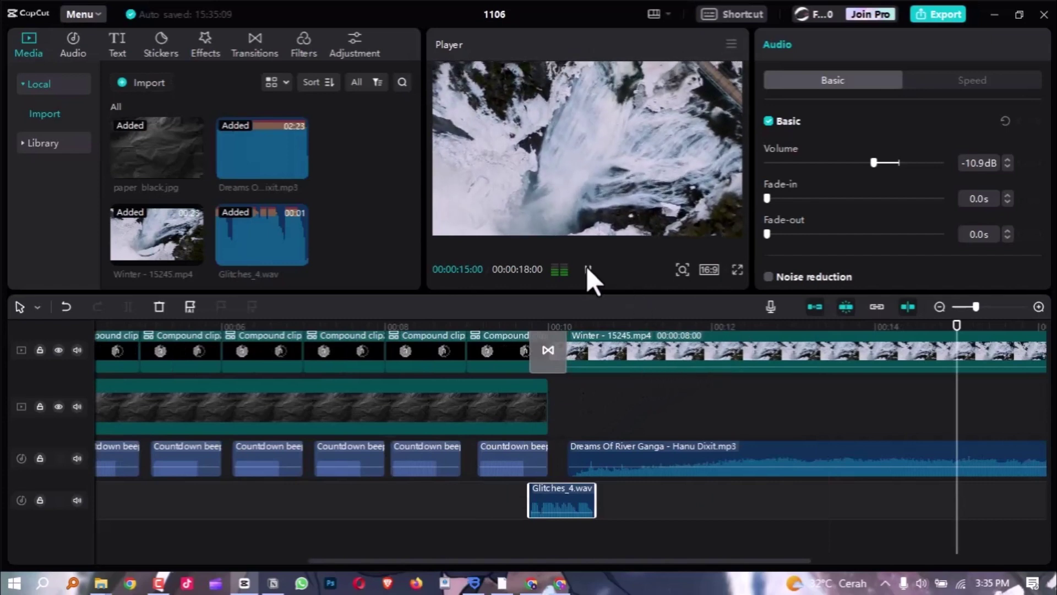
{"action": "scroll", "coordinate": [597, 279], "scroll_direction": "down", "scroll_amount": 1}
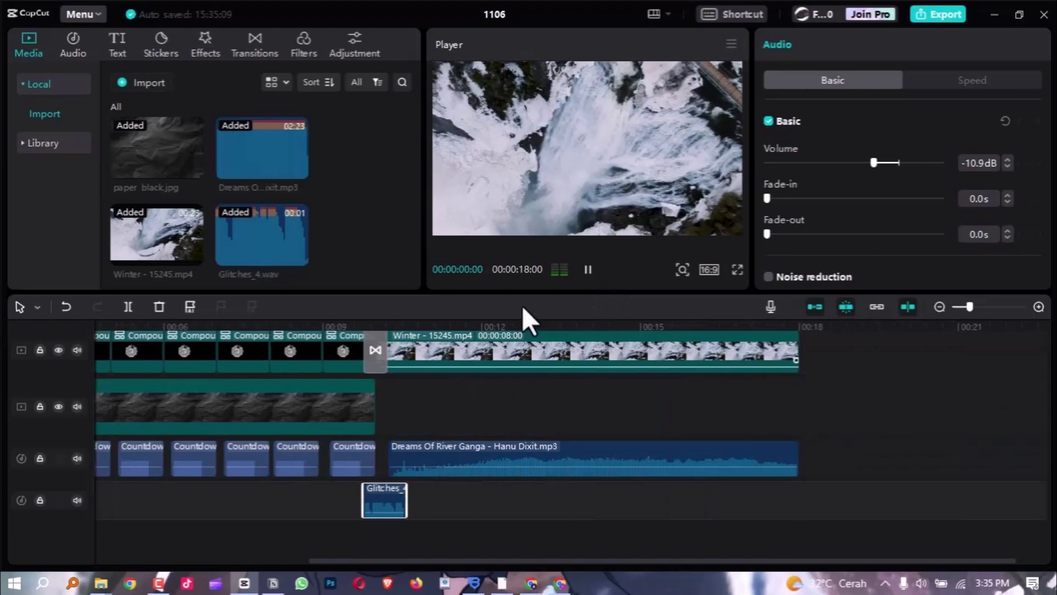
{"action": "left_click", "coordinate": [588, 269]}
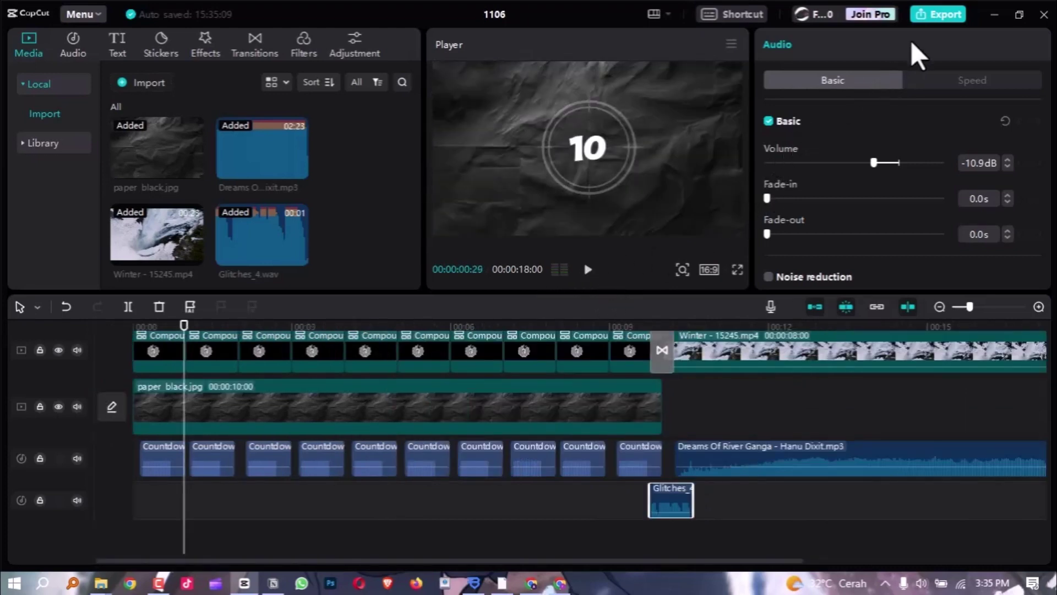
Export the video as countdown at 1080P, H.264, mp4 and 30fps, stopping the 480P export started first
{"action": "left_click", "coordinate": [932, 15]}
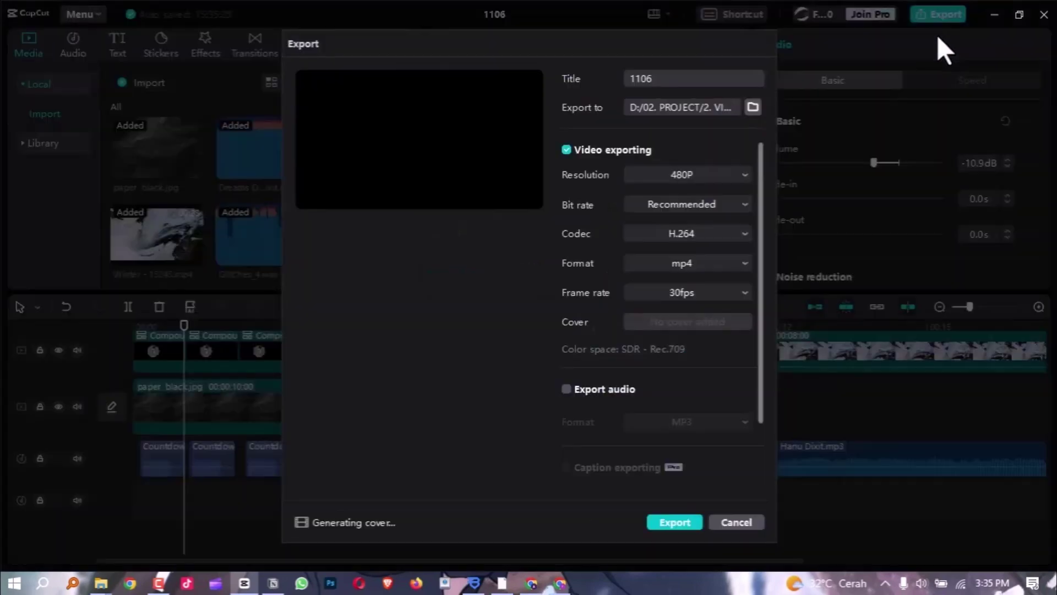
{"action": "left_click", "coordinate": [753, 107]}
{"action": "key", "text": "Escape"}
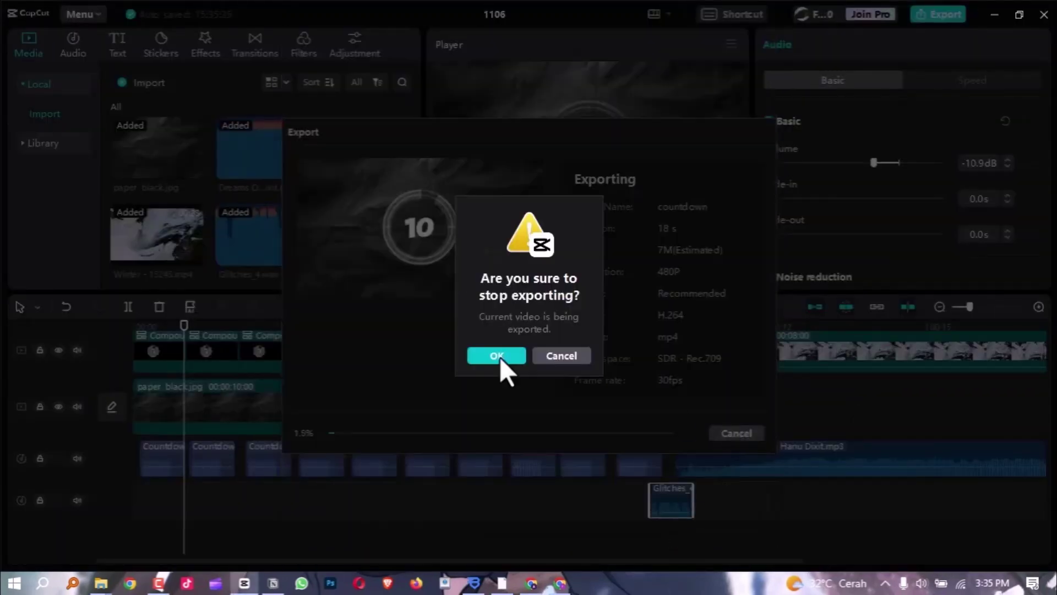
{"action": "left_click", "coordinate": [502, 366]}
{"action": "scroll", "coordinate": [735, 175], "scroll_direction": "down", "scroll_amount": 2}
{"action": "left_click", "coordinate": [675, 522]}
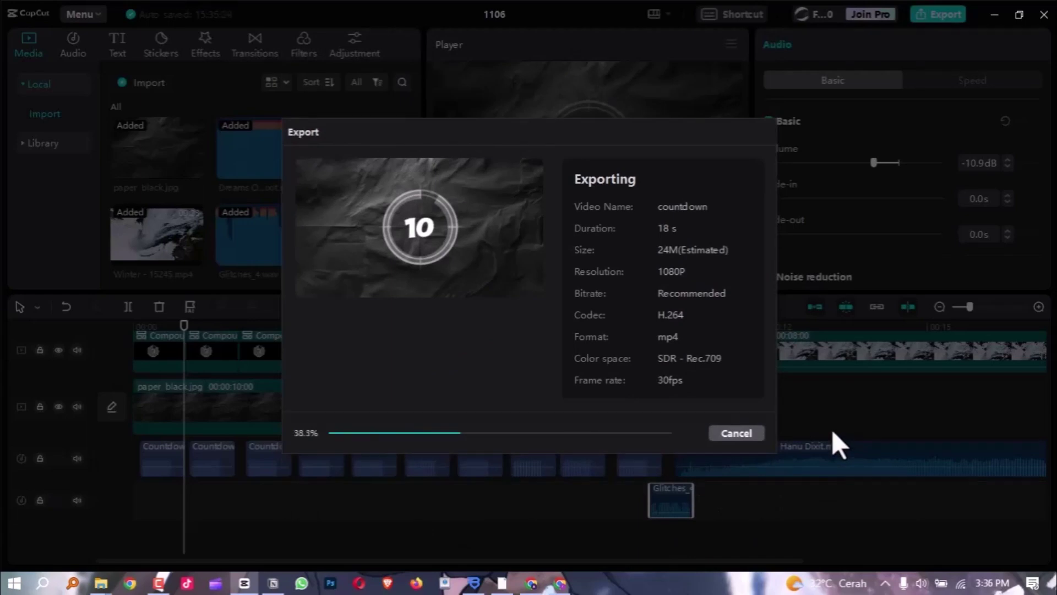